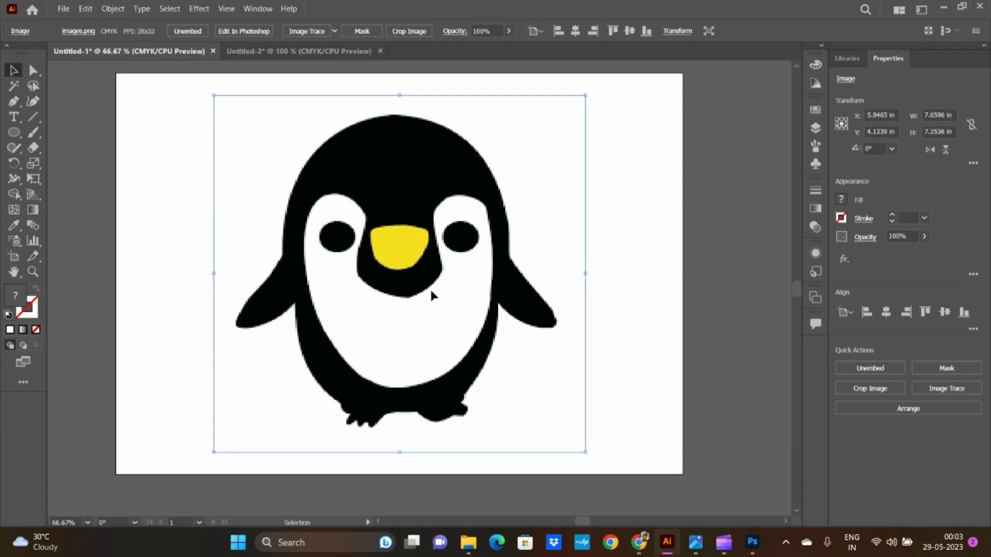
# Step: Open the Layers panel, toggle the penguin image's visibility off and on, and select the image
pyautogui.click(815, 129)
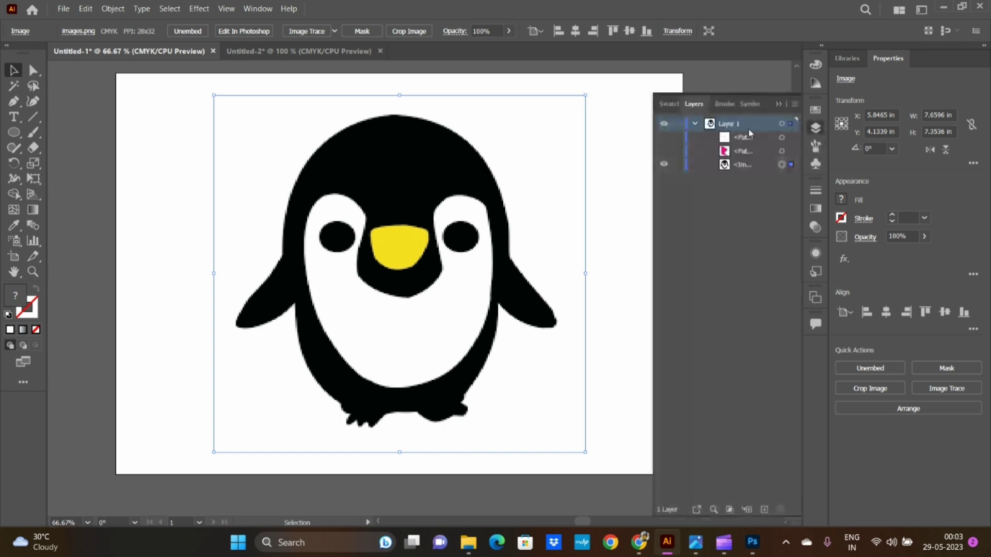
pyautogui.click(663, 164)
pyautogui.click(664, 164)
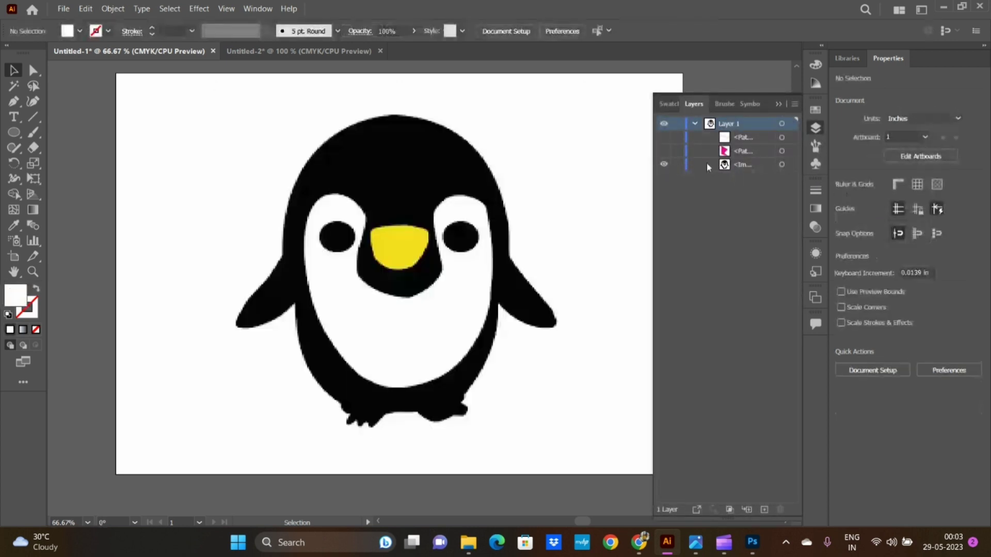
pyautogui.click(744, 166)
pyautogui.click(571, 229)
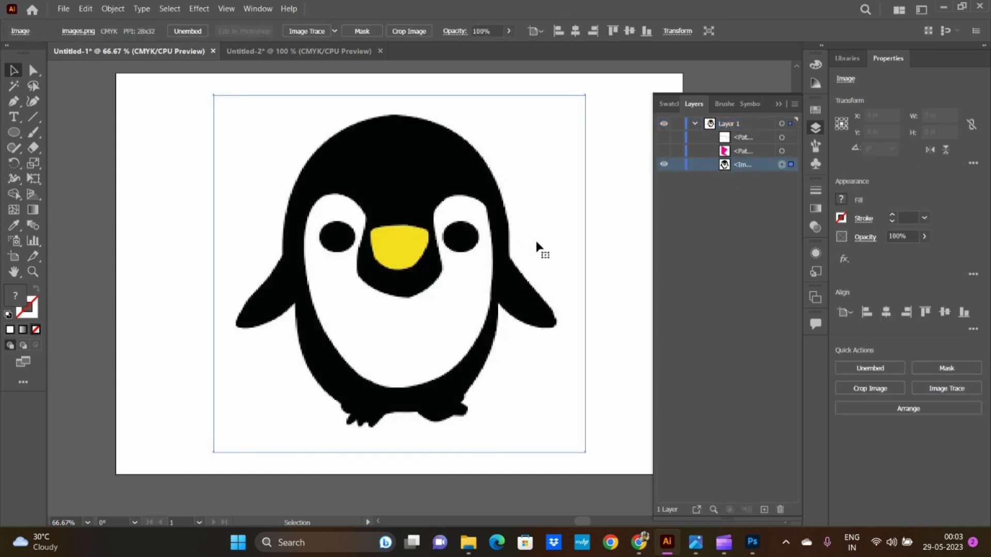
# Step: Lower the penguin reference image's opacity to 29% for tracing
pyautogui.click(925, 237)
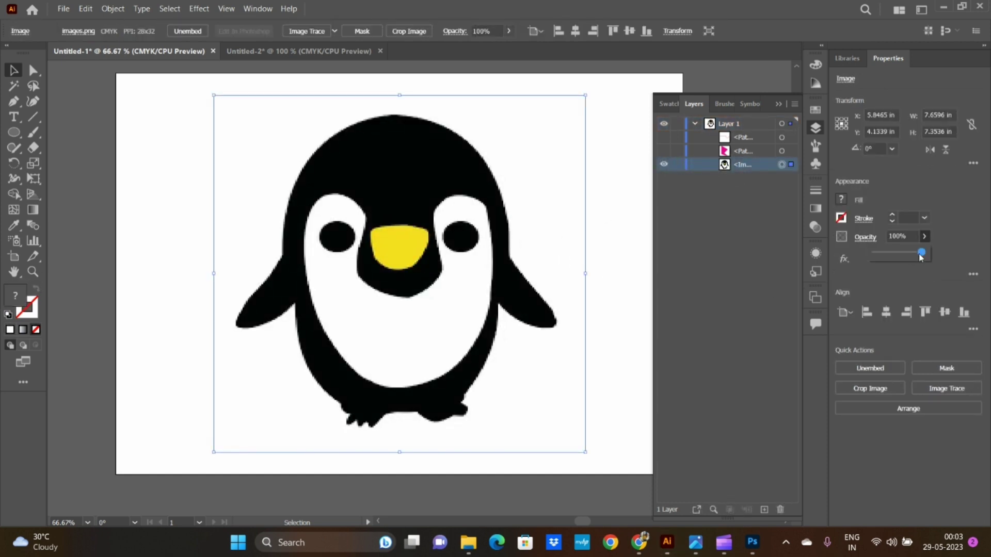
pyautogui.click(892, 254)
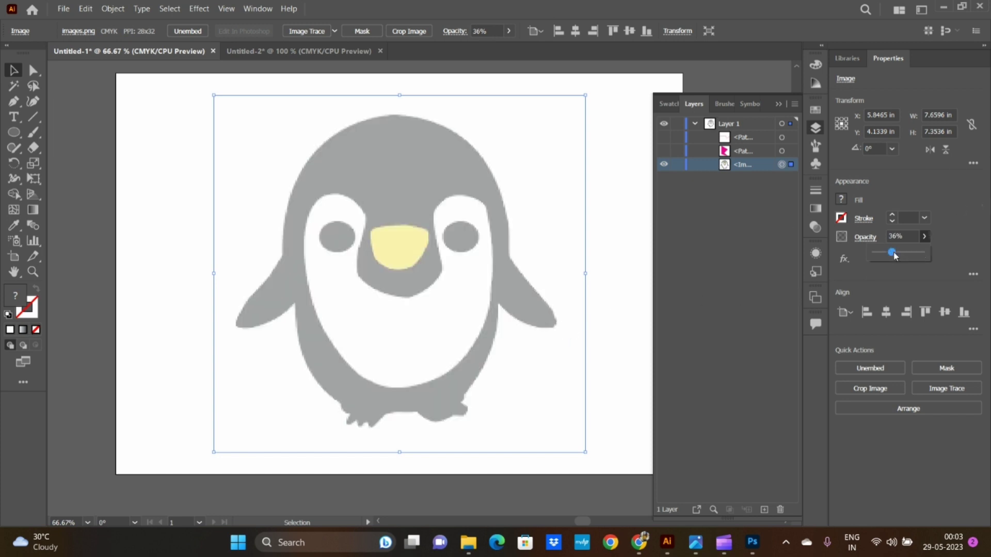
pyautogui.moveTo(892, 255); pyautogui.dragTo(888, 255)
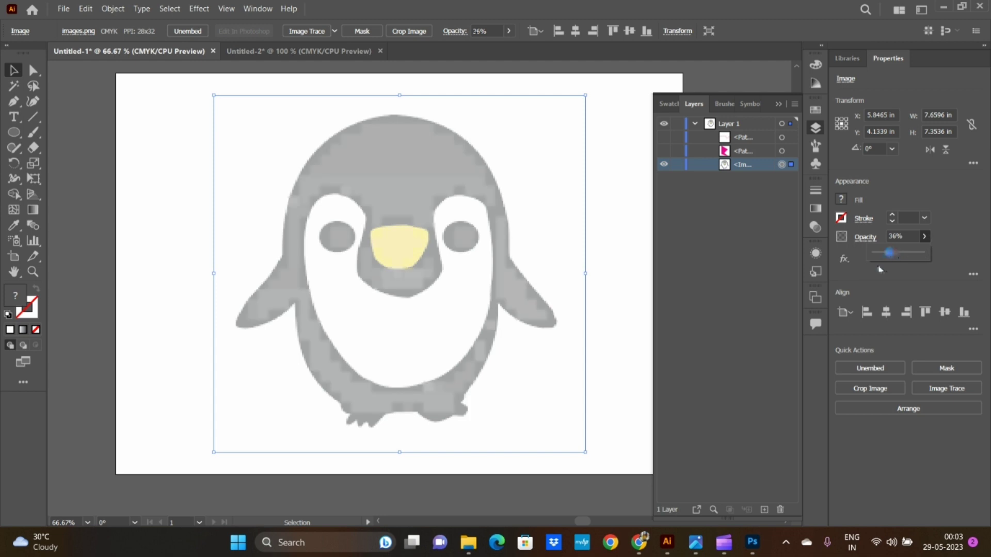
pyautogui.click(14, 102)
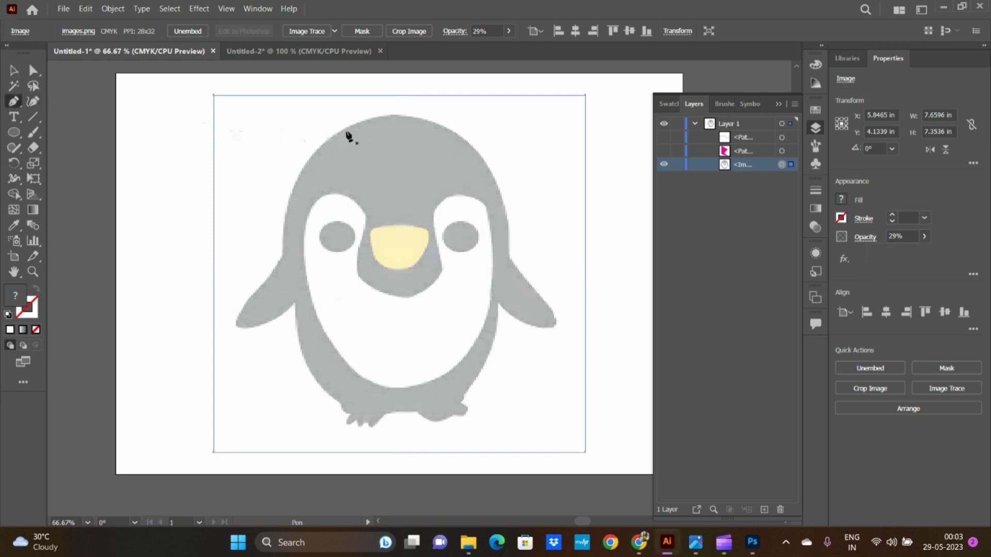
# Step: Draw a curved Pen path from the head top down the head's right edge
pyautogui.click(399, 115)
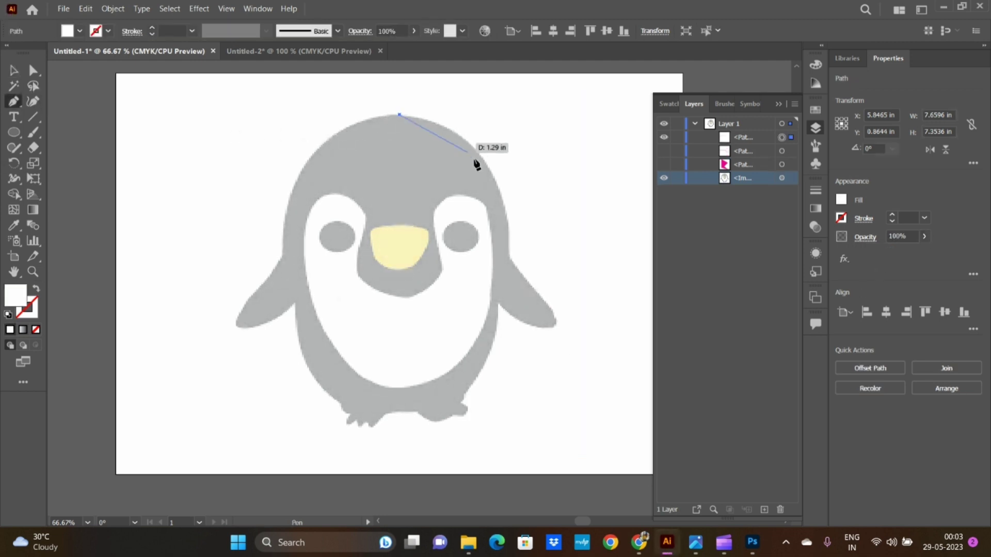
pyautogui.moveTo(505, 204)
pyautogui.mouseDown()
pyautogui.moveTo(546, 292)
pyautogui.moveTo(528, 286)
pyautogui.mouseUp()
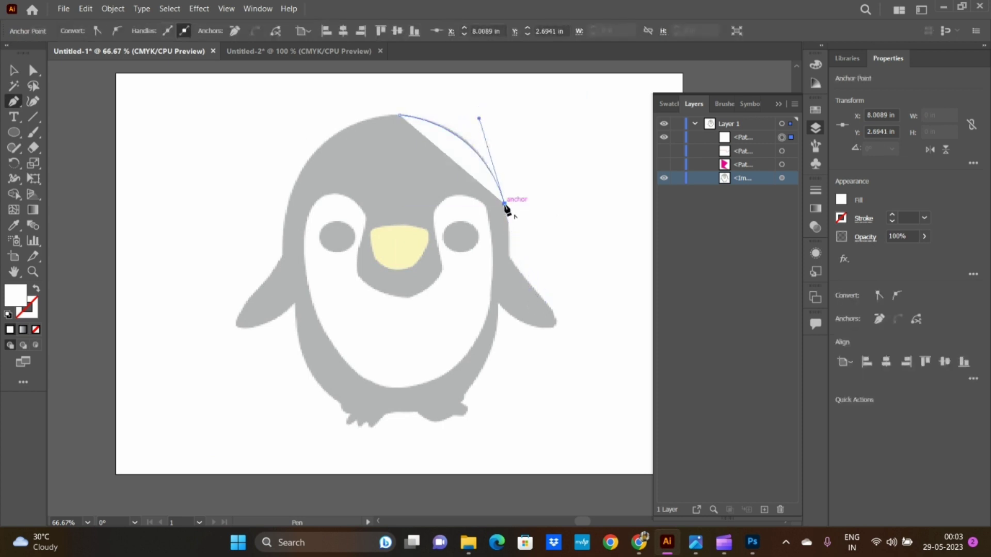
pyautogui.click(504, 204)
# Step: Give the traced path no fill and a black stroke
pyautogui.click(840, 200)
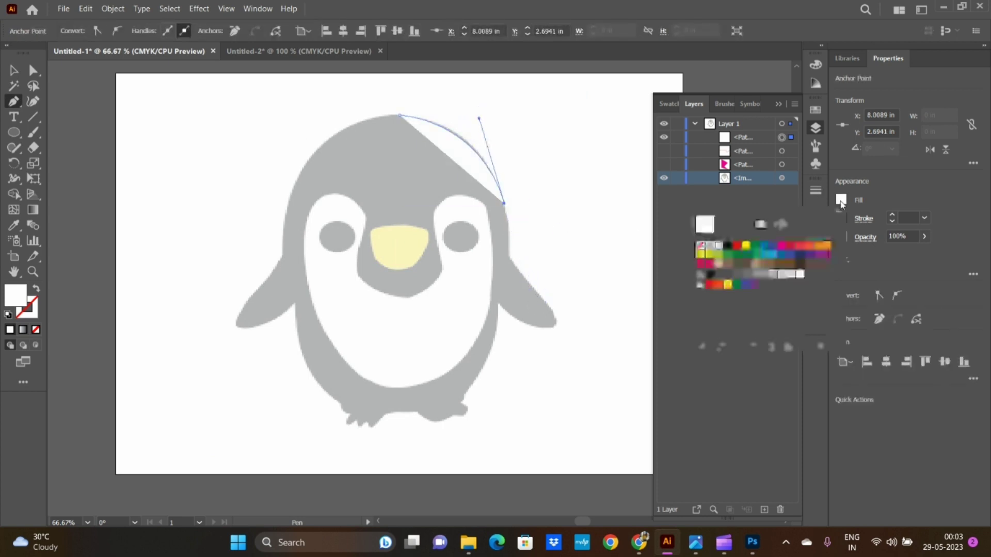
pyautogui.click(699, 247)
pyautogui.click(841, 218)
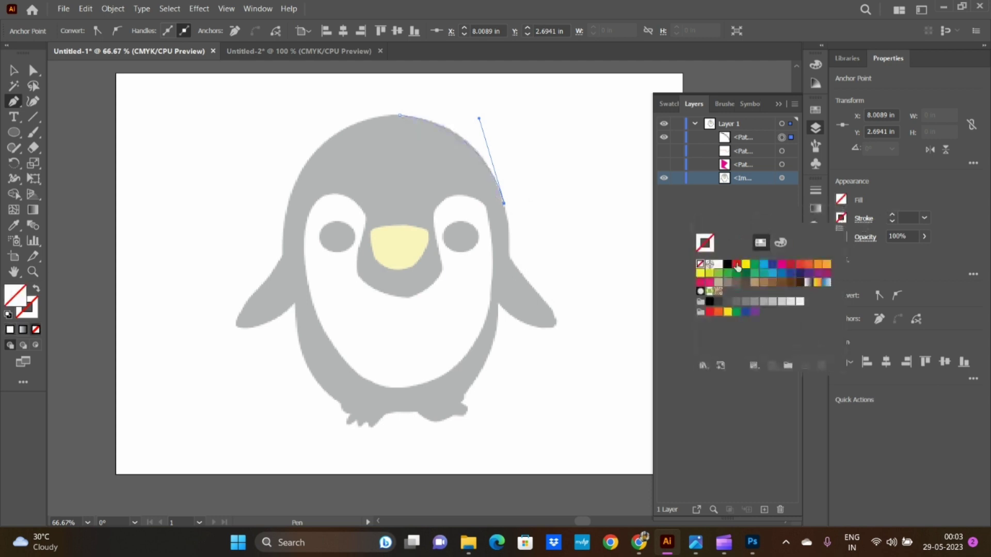
pyautogui.click(728, 265)
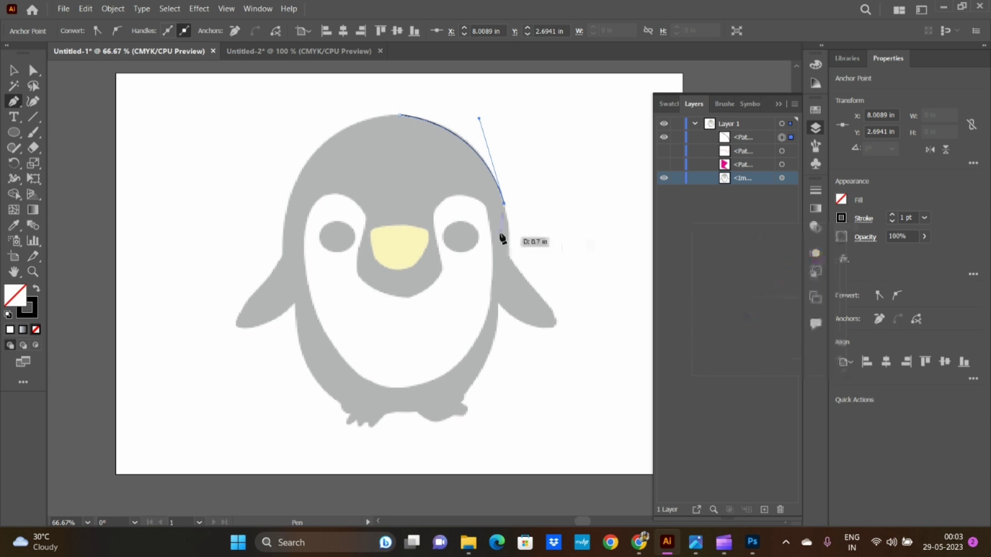
# Step: Extend the outline down the body's right side to a sharp corner at the right flipper tip
pyautogui.moveTo(510, 263); pyautogui.dragTo(508, 262)
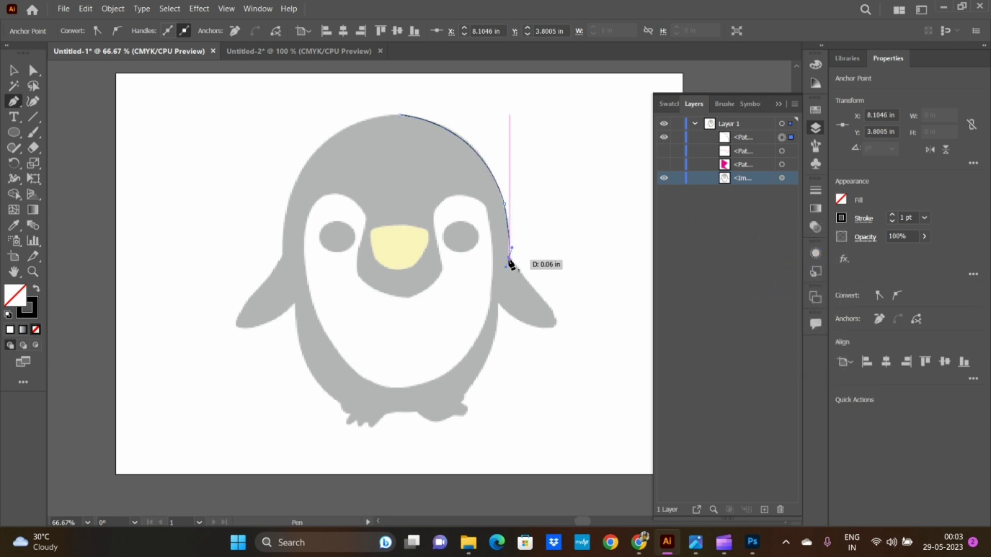
pyautogui.moveTo(504, 265)
pyautogui.mouseDown()
pyautogui.moveTo(554, 302)
pyautogui.moveTo(546, 333)
pyautogui.moveTo(525, 328)
pyautogui.mouseUp()
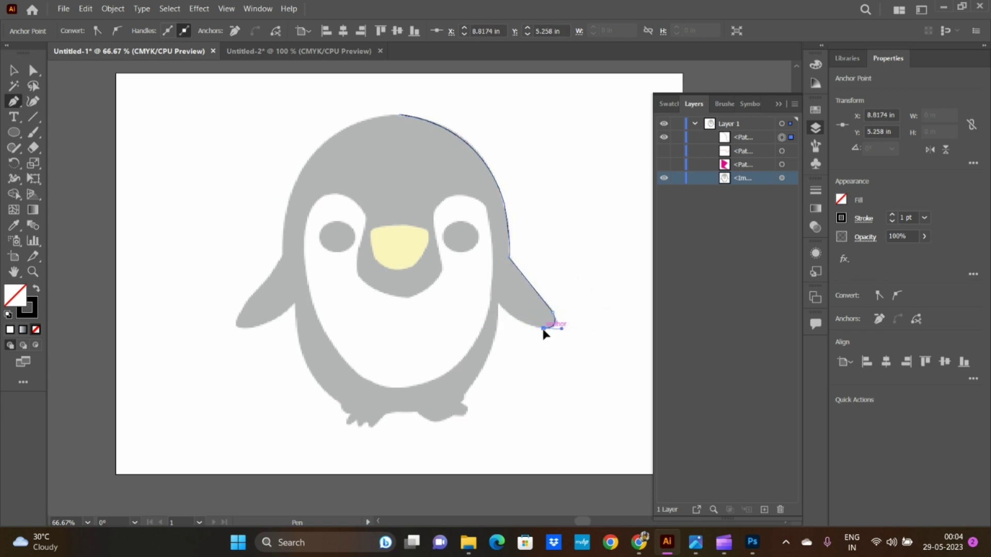
pyautogui.moveTo(545, 329)
pyautogui.mouseDown()
pyautogui.moveTo(498, 308)
pyautogui.moveTo(480, 278)
pyautogui.mouseUp()
pyautogui.click(499, 309)
# Step: Continue the outline below the right flipper and along the bottom of the right foot
pyautogui.moveTo(464, 395)
pyautogui.mouseDown()
pyautogui.moveTo(422, 421)
pyautogui.moveTo(430, 428)
pyautogui.mouseUp()
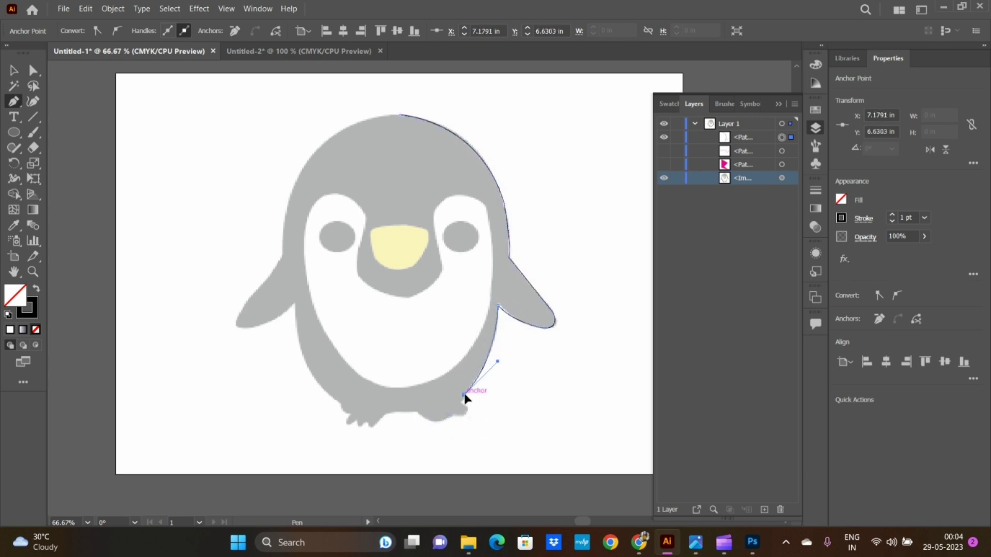
pyautogui.moveTo(464, 395)
pyautogui.mouseDown()
pyautogui.moveTo(469, 417)
pyautogui.moveTo(454, 415)
pyautogui.mouseUp()
pyautogui.moveTo(444, 415)
pyautogui.mouseDown()
pyautogui.moveTo(453, 416)
pyautogui.moveTo(374, 425)
pyautogui.moveTo(388, 438)
pyautogui.moveTo(340, 415)
pyautogui.moveTo(339, 394)
pyautogui.mouseUp()
pyautogui.scroll(2, 388, 437)
# Step: Redo the misplaced toe anchor and trace around the left foot's toes
pyautogui.hotkey('ctrl', 'z')
pyautogui.click(356, 417)
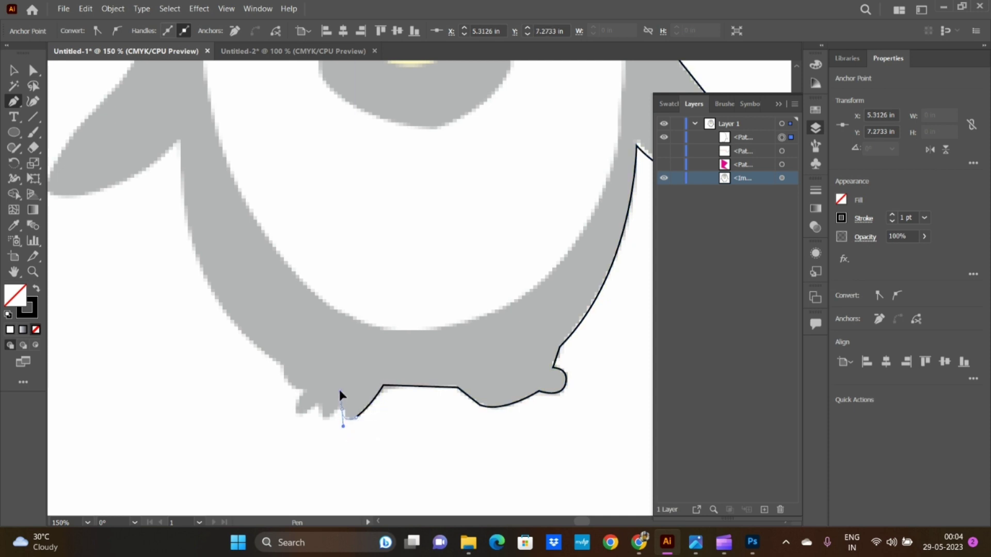
pyautogui.click(343, 412)
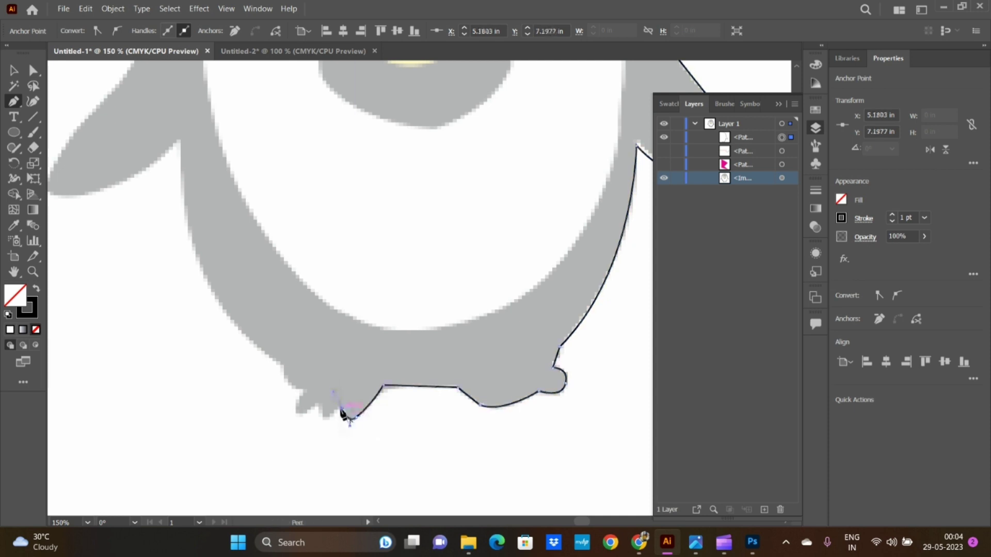
pyautogui.moveTo(342, 413)
pyautogui.mouseDown()
pyautogui.moveTo(303, 419)
pyautogui.moveTo(282, 365)
pyautogui.mouseUp()
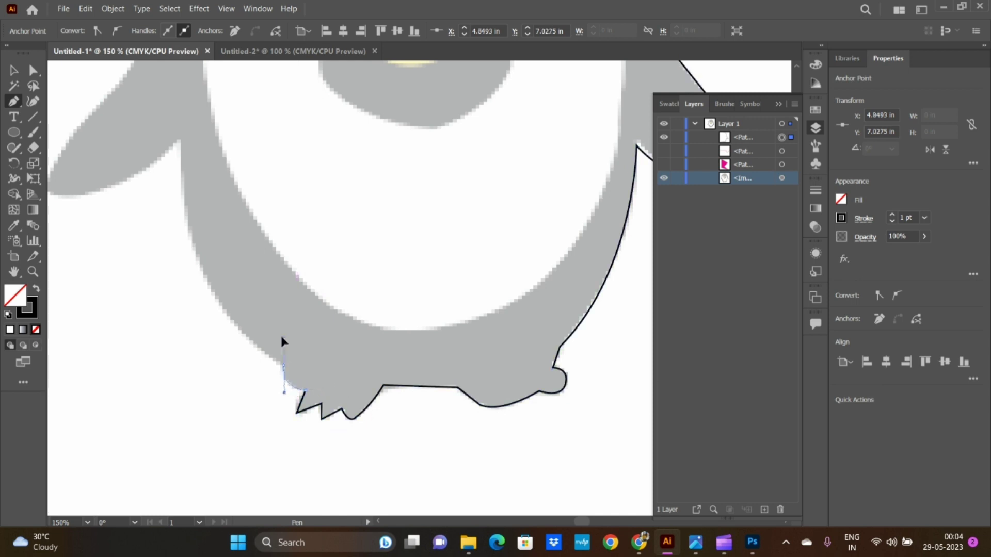
pyautogui.moveTo(282, 341); pyautogui.dragTo(283, 363)
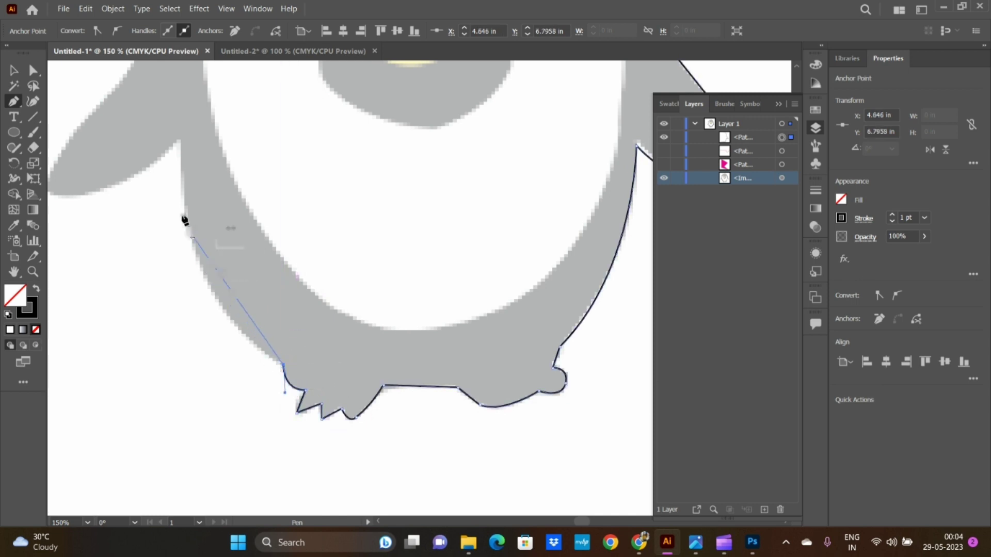
# Step: Curve the outline up the penguin's left side with a corner where the flipper meets the body
pyautogui.moveTo(194, 243)
pyautogui.mouseDown()
pyautogui.moveTo(176, 200)
pyautogui.moveTo(180, 169)
pyautogui.mouseUp()
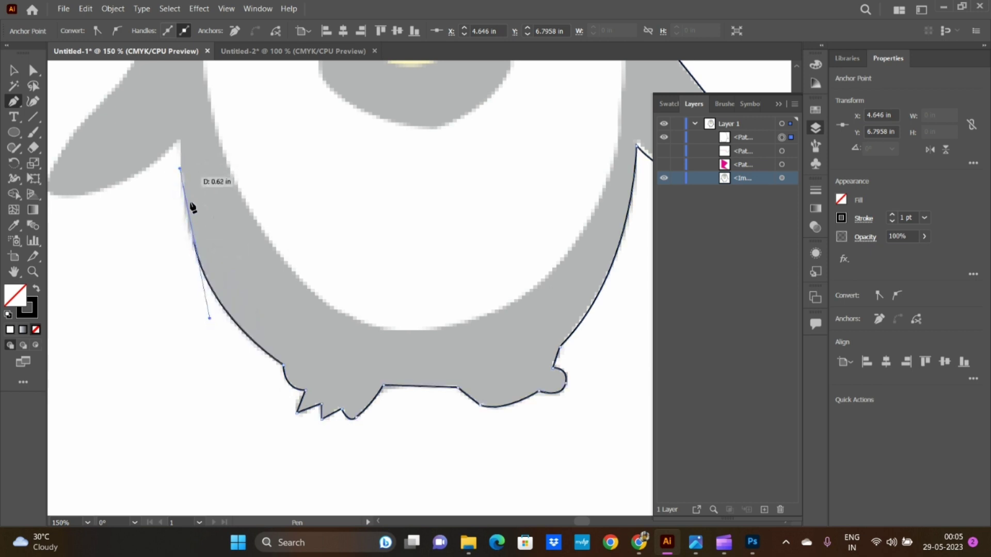
pyautogui.click(194, 244)
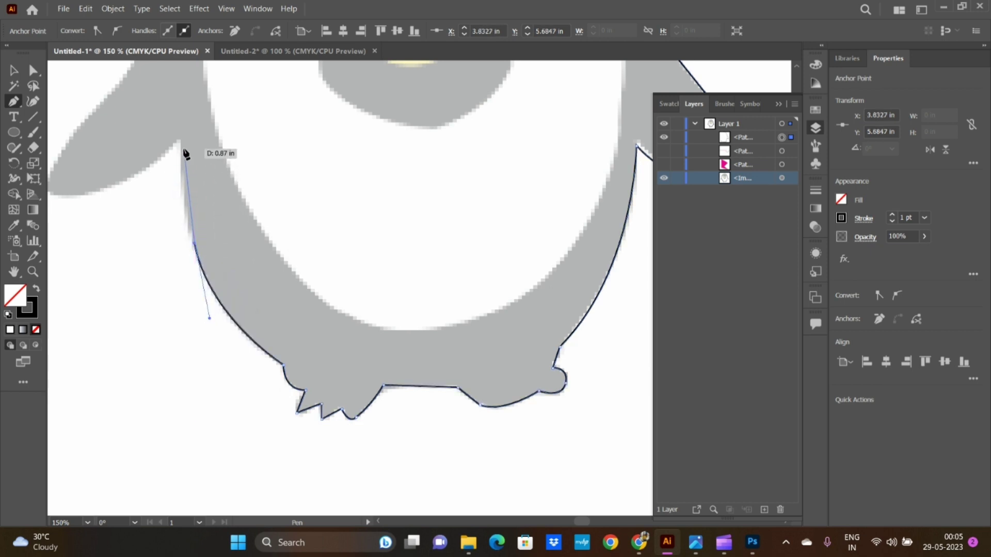
pyautogui.moveTo(182, 191); pyautogui.dragTo(178, 87)
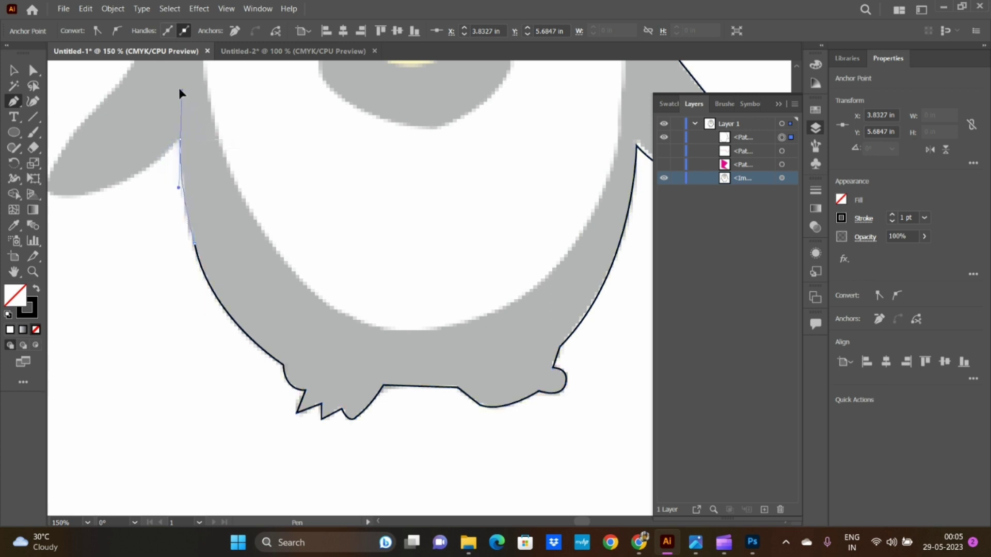
pyautogui.click(184, 141)
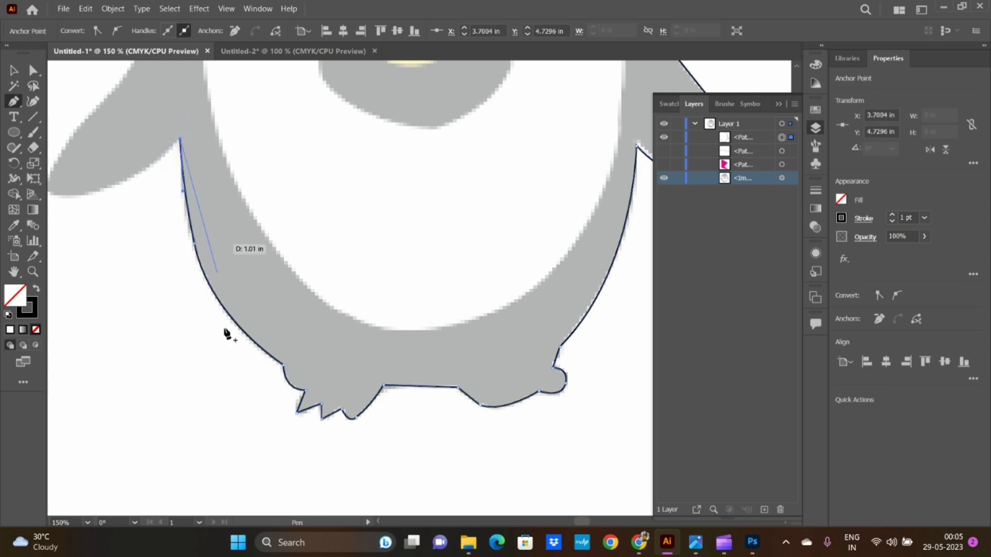
# Step: Trace along the left flipper's underside and around its tip
pyautogui.hscroll(5, 585, 520)
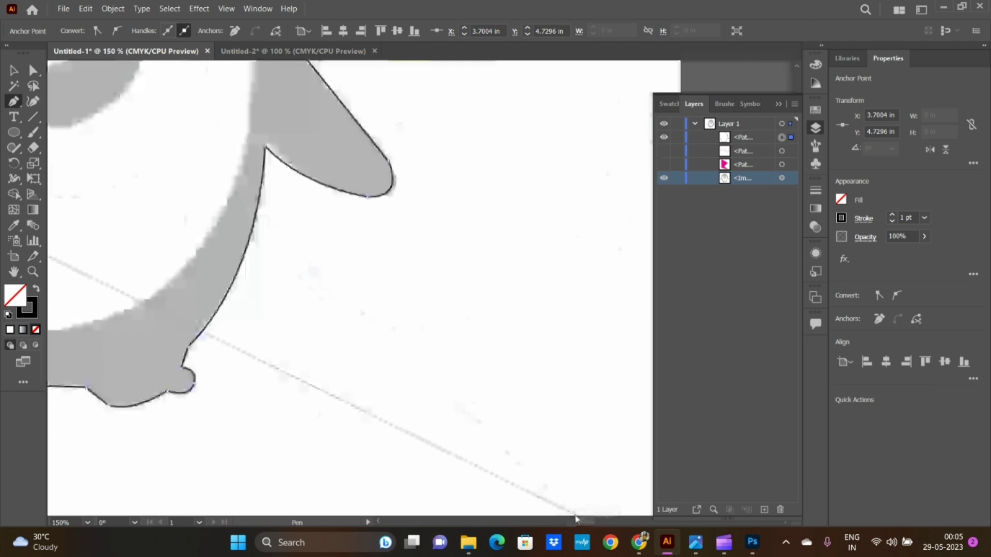
pyautogui.hscroll(-3, 585, 519)
pyautogui.hscroll(-3, 585, 519)
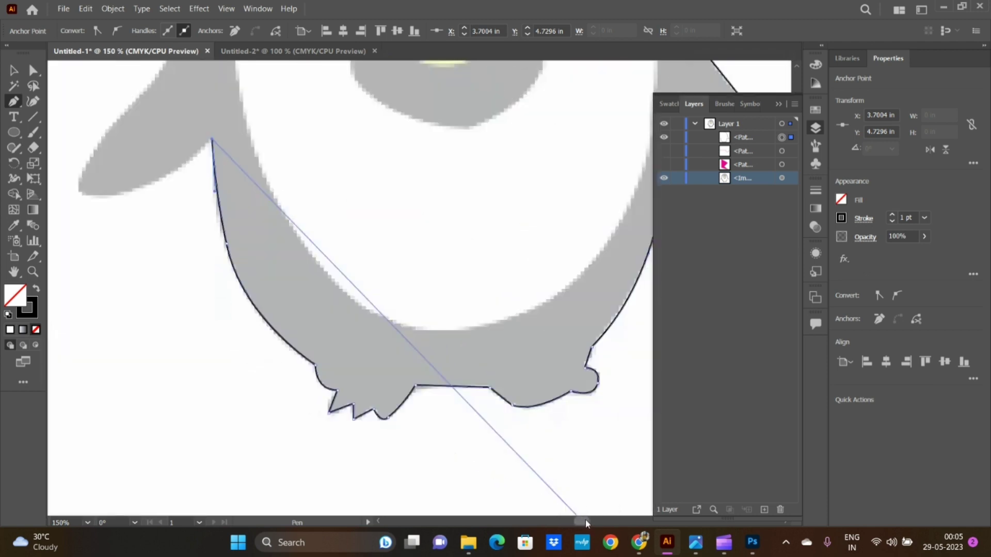
pyautogui.scroll(3, 472, 402)
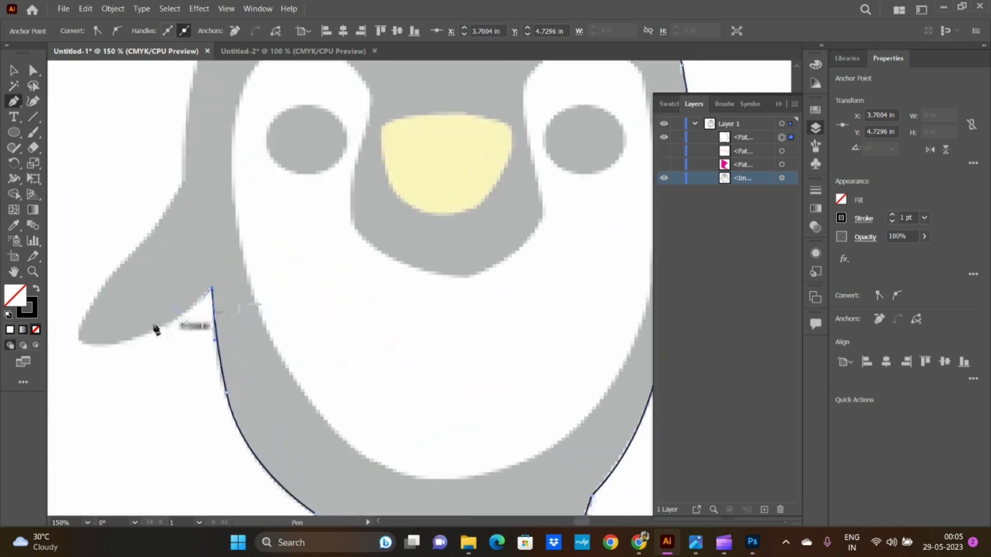
pyautogui.moveTo(115, 342); pyautogui.dragTo(74, 342)
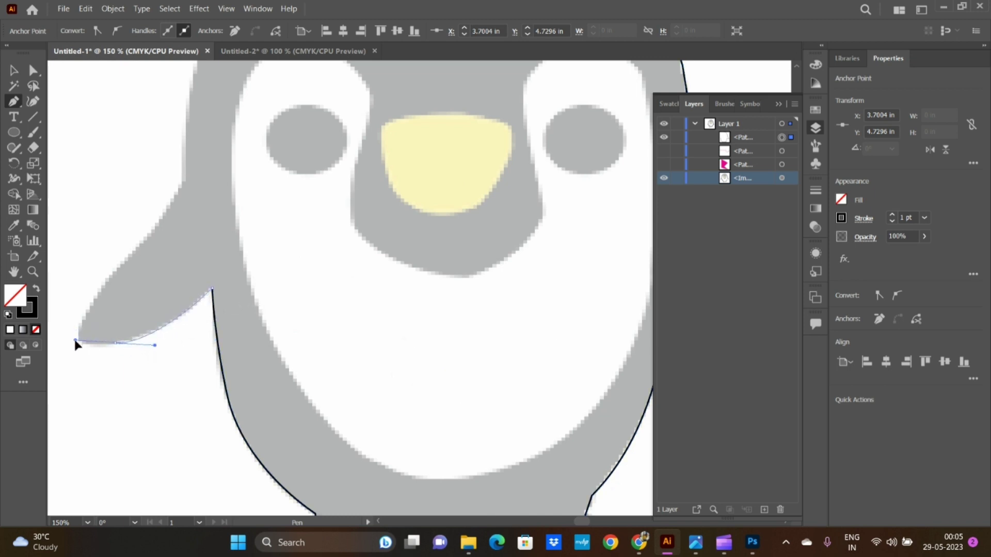
pyautogui.click(116, 343)
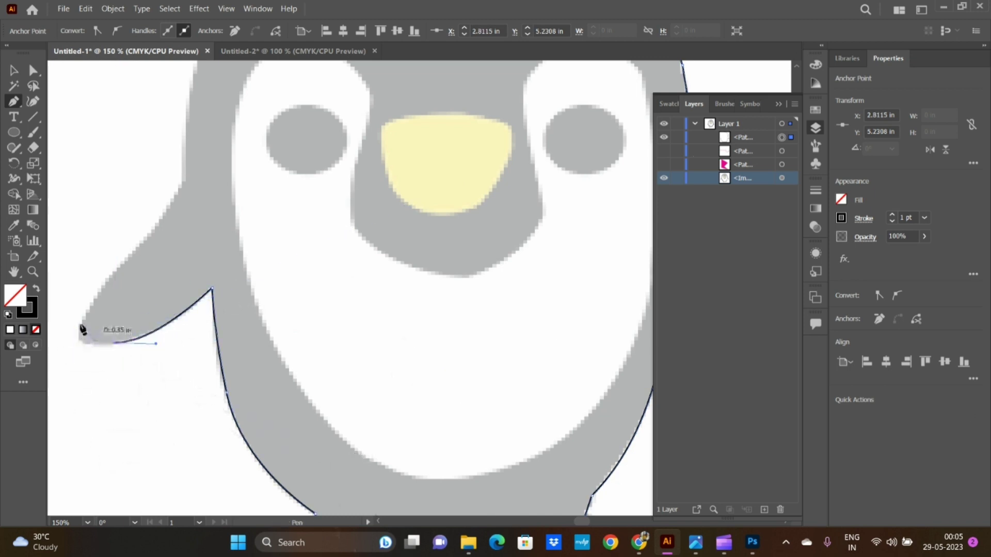
pyautogui.moveTo(81, 325); pyautogui.dragTo(74, 280)
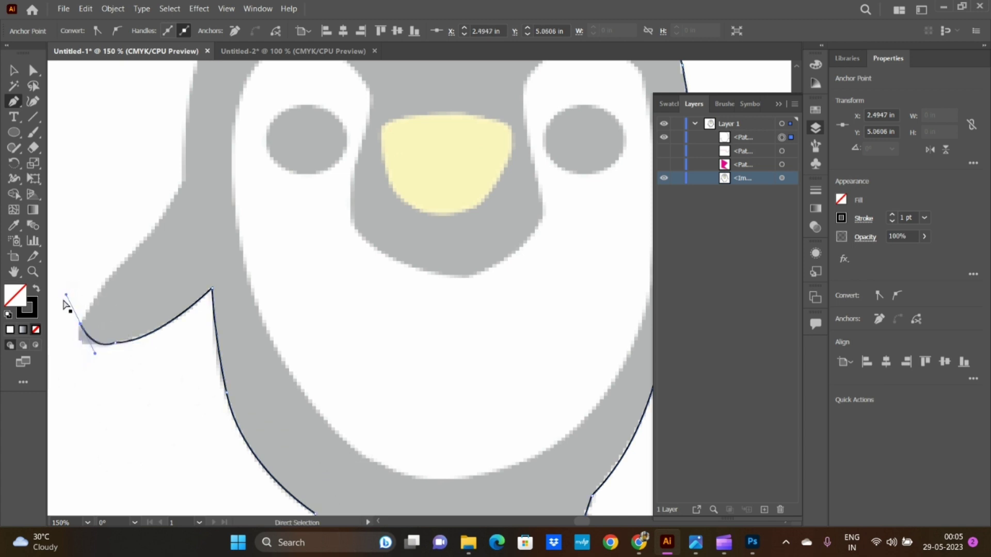
# Step: Trace under and along the left wing, with a sharp wing tip, up to the head's side
pyautogui.hotkey('ctrl', 'z')
pyautogui.moveTo(115, 342)
pyautogui.mouseDown()
pyautogui.moveTo(58, 338)
pyautogui.moveTo(122, 343)
pyautogui.mouseUp()
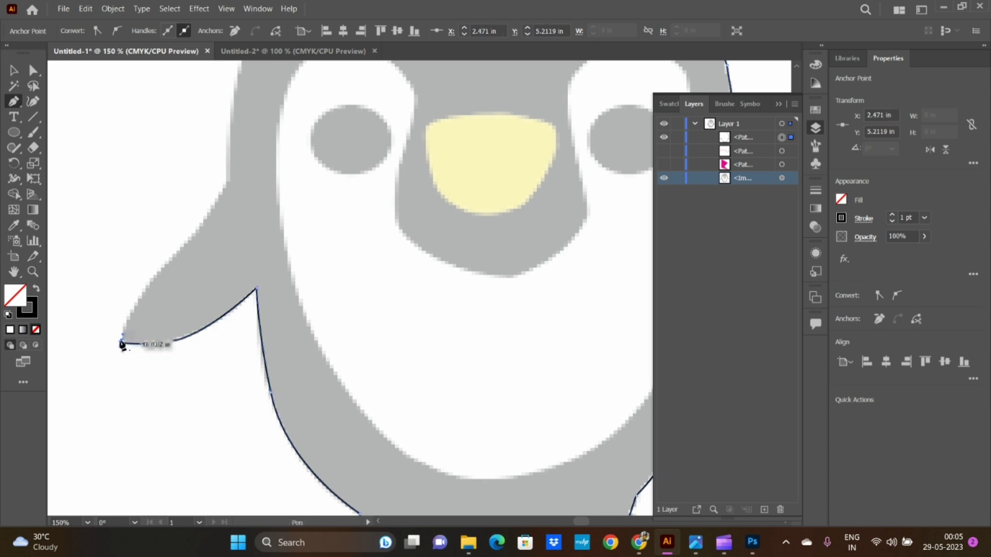
pyautogui.moveTo(140, 285); pyautogui.dragTo(171, 271)
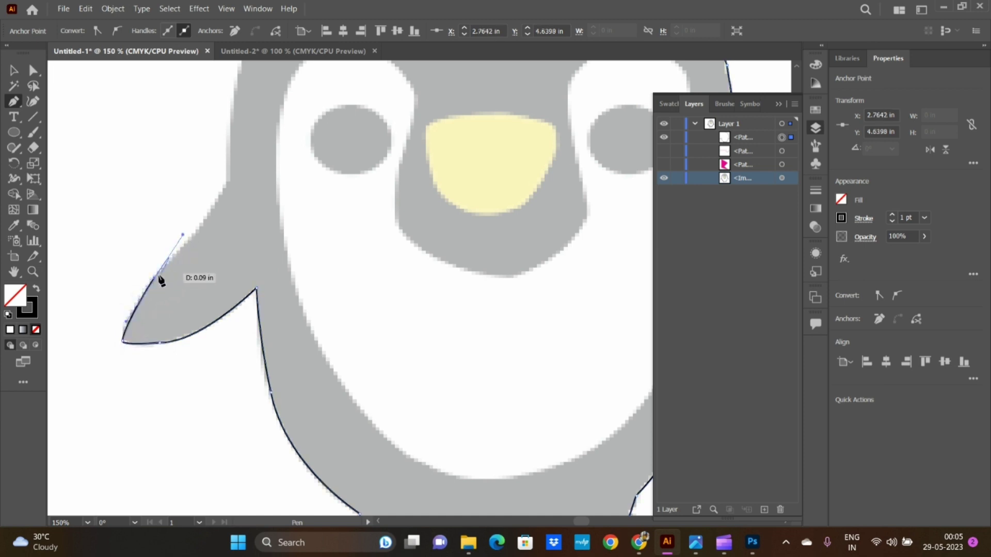
pyautogui.click(154, 280)
pyautogui.moveTo(227, 185); pyautogui.dragTo(237, 152)
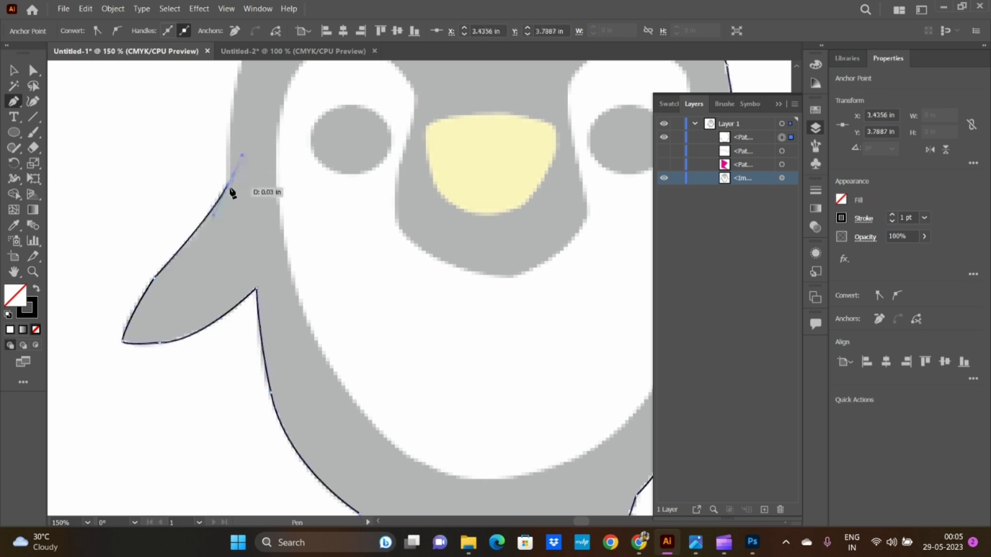
pyautogui.click(227, 185)
# Step: Curve the outline over the head's upper left and join it at the head's top
pyautogui.scroll(2, 278, 273)
pyautogui.scroll(5, 281, 300)
pyautogui.scroll(3, 304, 258)
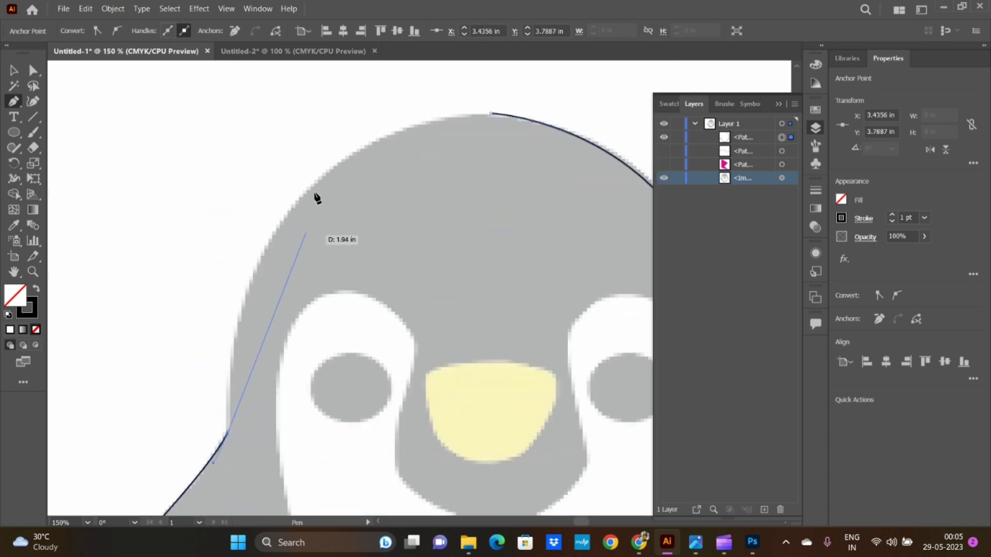
pyautogui.moveTo(324, 175); pyautogui.dragTo(425, 117)
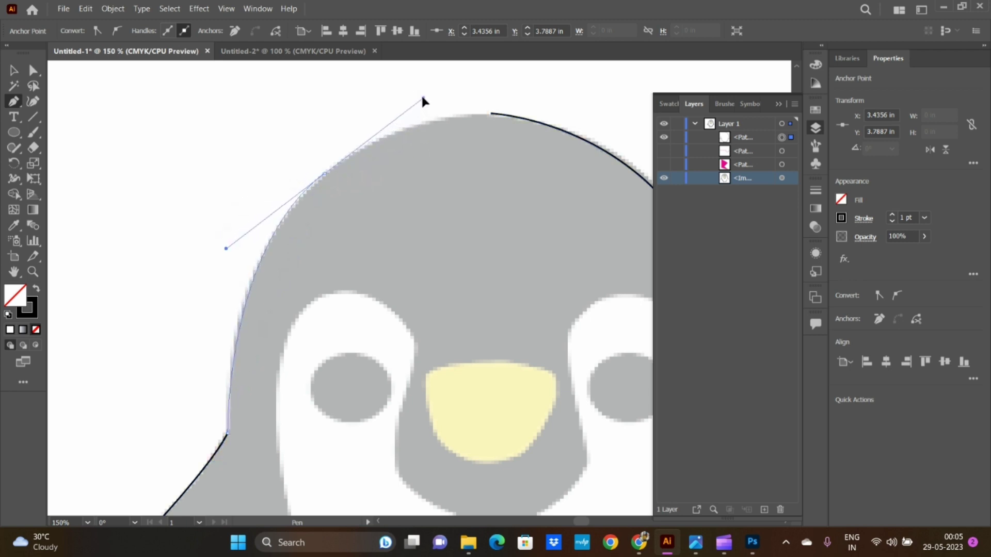
pyautogui.moveTo(425, 117); pyautogui.dragTo(422, 97)
pyautogui.click(325, 174)
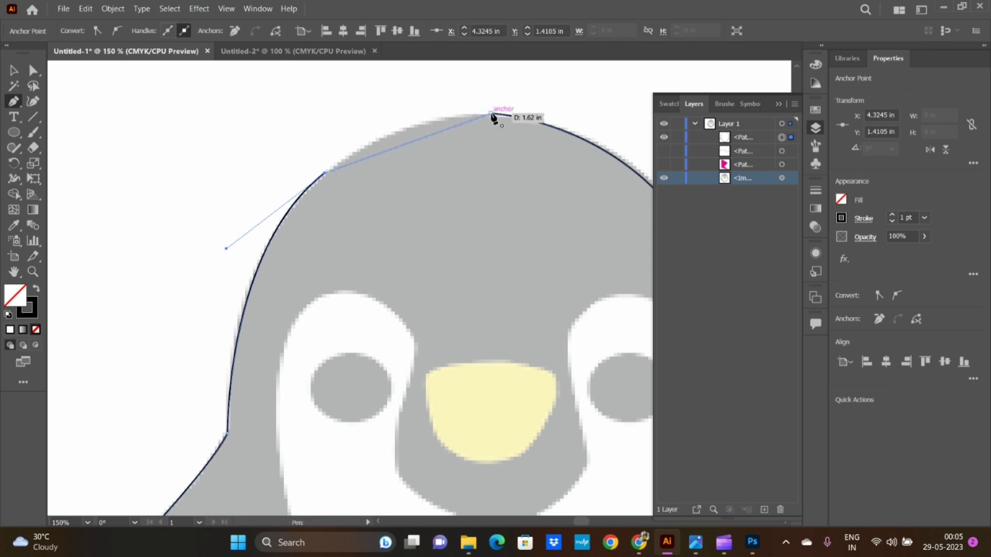
pyautogui.moveTo(491, 114)
pyautogui.mouseDown()
pyautogui.moveTo(628, 110)
pyautogui.moveTo(598, 109)
pyautogui.mouseUp()
# Step: Zoom out to the whole penguin and hide the reference image to check the outline
pyautogui.scroll(-3, 623, 332)
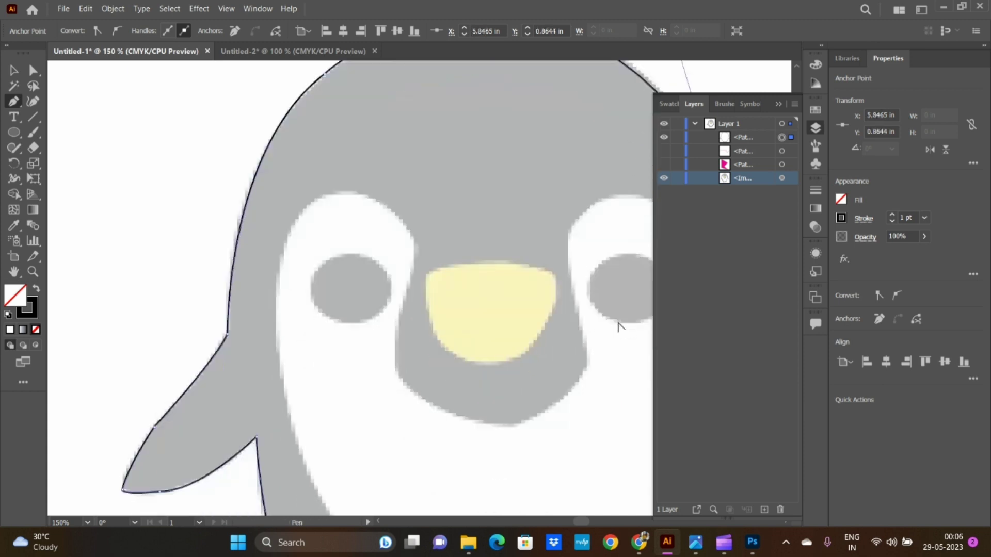
pyautogui.scroll(-3, 619, 326)
pyautogui.moveTo(575, 522); pyautogui.dragTo(586, 527)
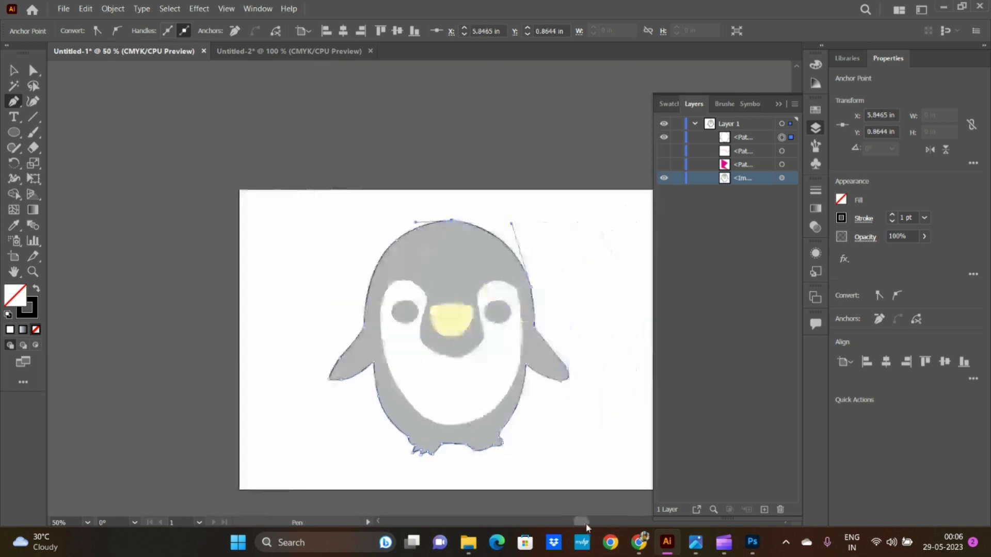
pyautogui.scroll(-3, 527, 434)
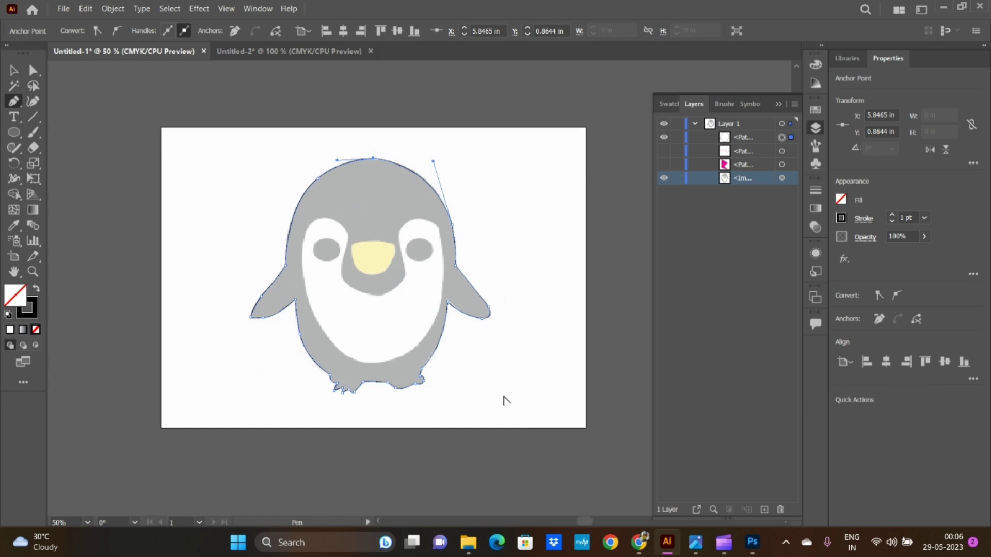
pyautogui.click(664, 178)
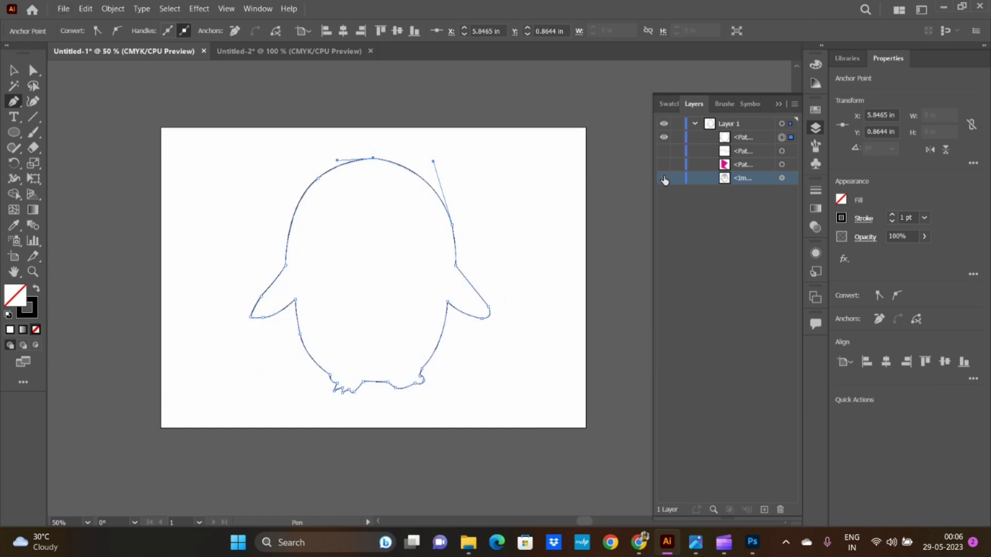
# Step: Fill the penguin silhouette orange, then hide it so the reference image shows
pyautogui.click(663, 178)
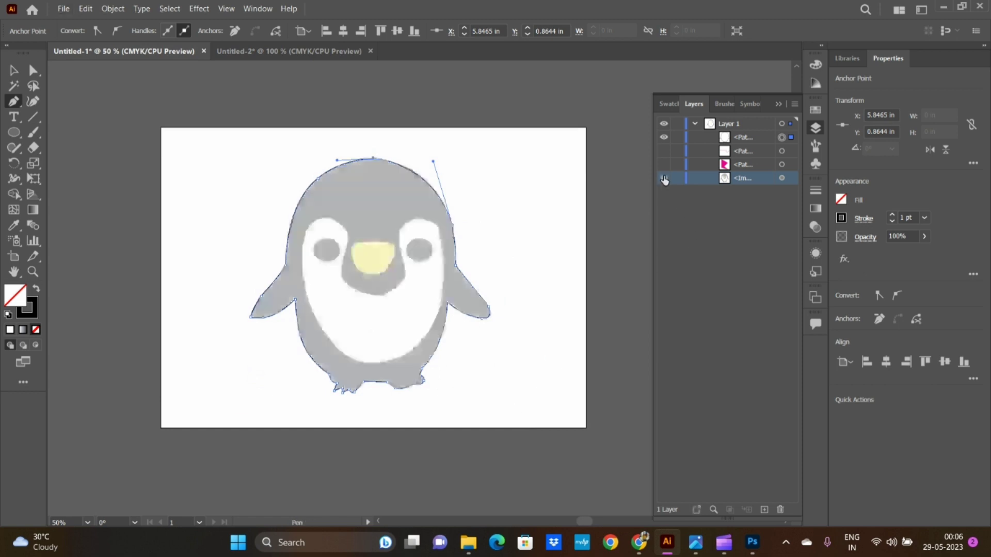
pyautogui.click(842, 200)
pyautogui.click(817, 248)
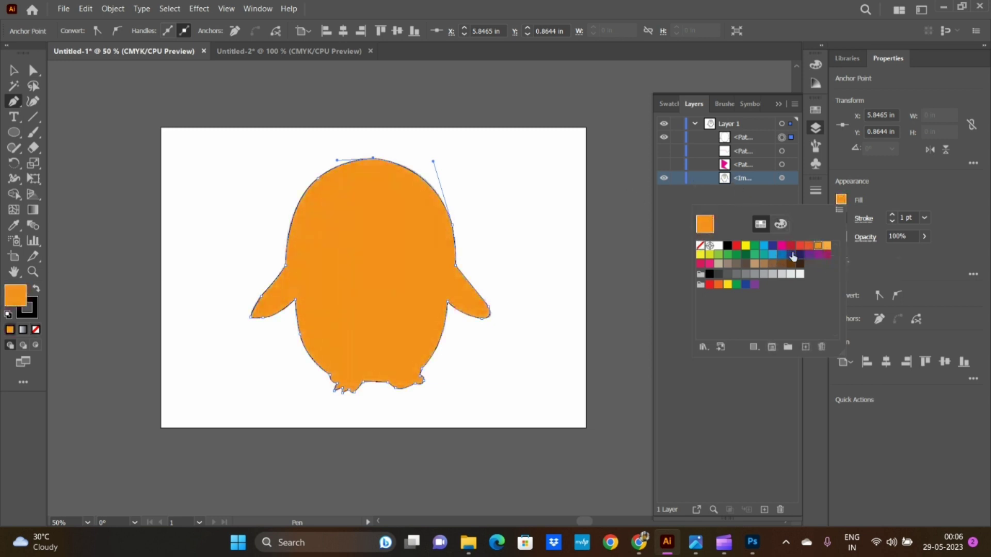
pyautogui.click(839, 200)
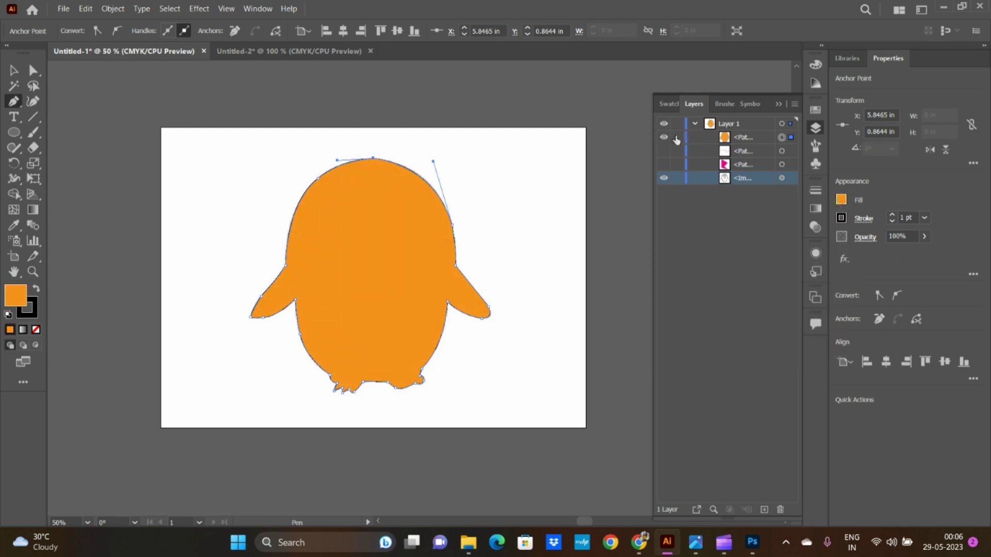
pyautogui.click(664, 137)
pyautogui.click(13, 69)
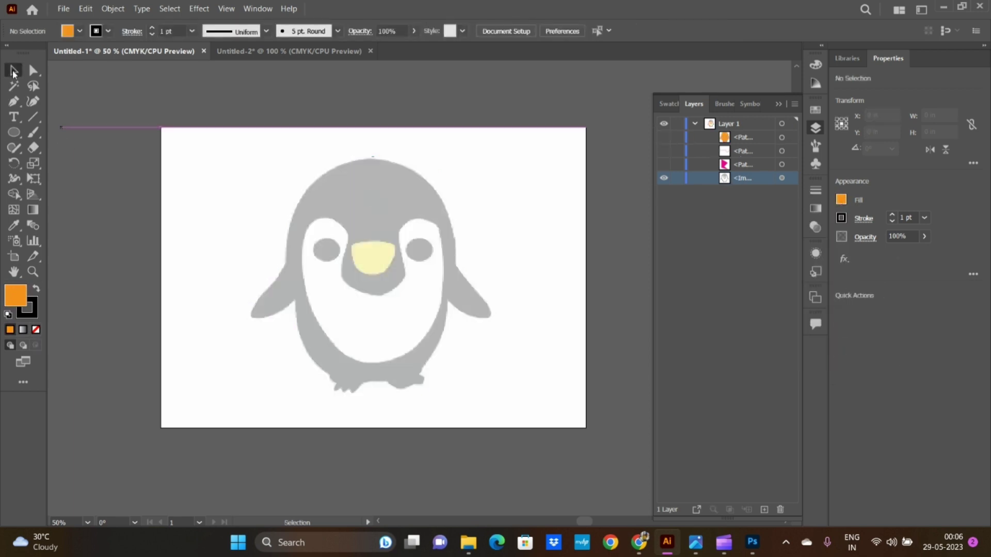
# Step: Start a new no-fill Pen path for the face patch over the left eye
pyautogui.click(13, 101)
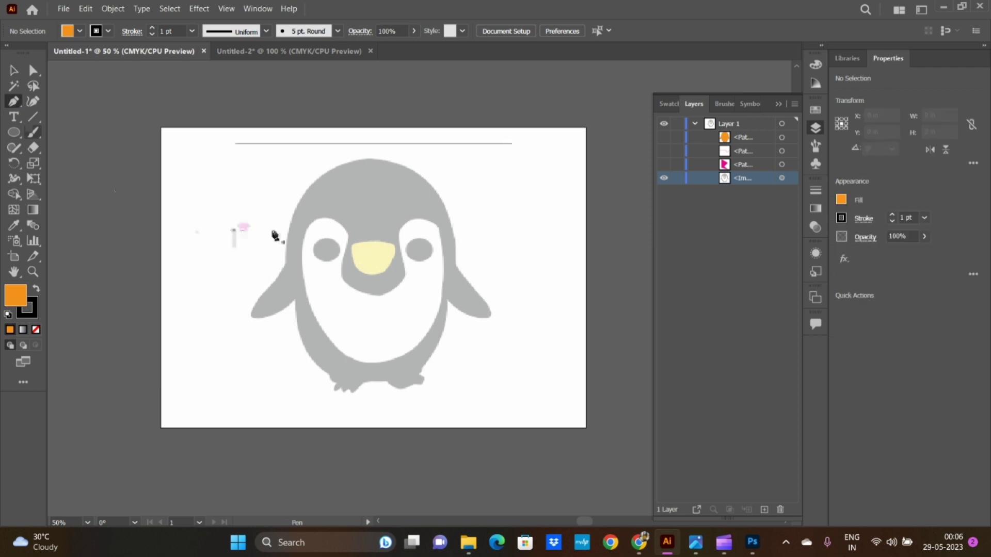
pyautogui.moveTo(305, 231); pyautogui.dragTo(279, 261)
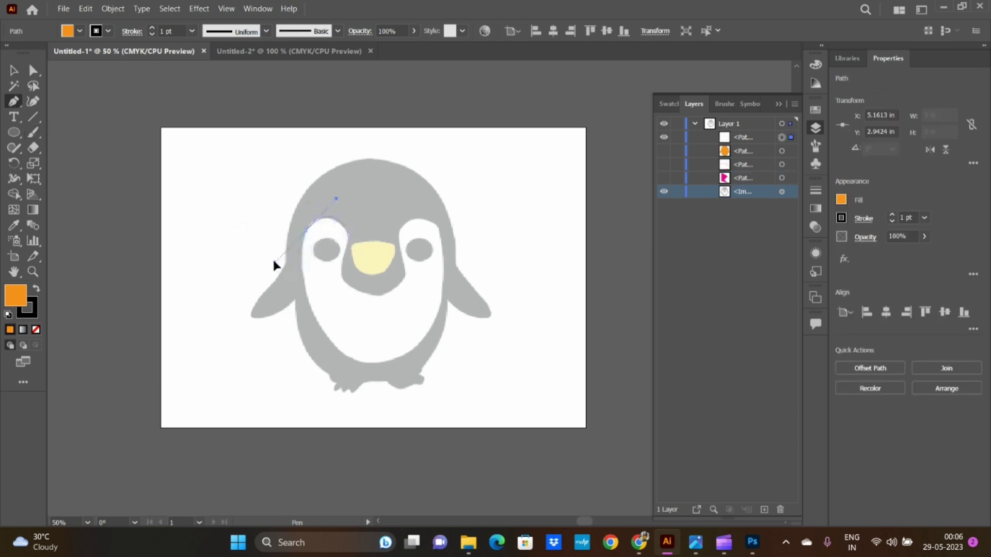
pyautogui.moveTo(279, 262); pyautogui.dragTo(283, 259)
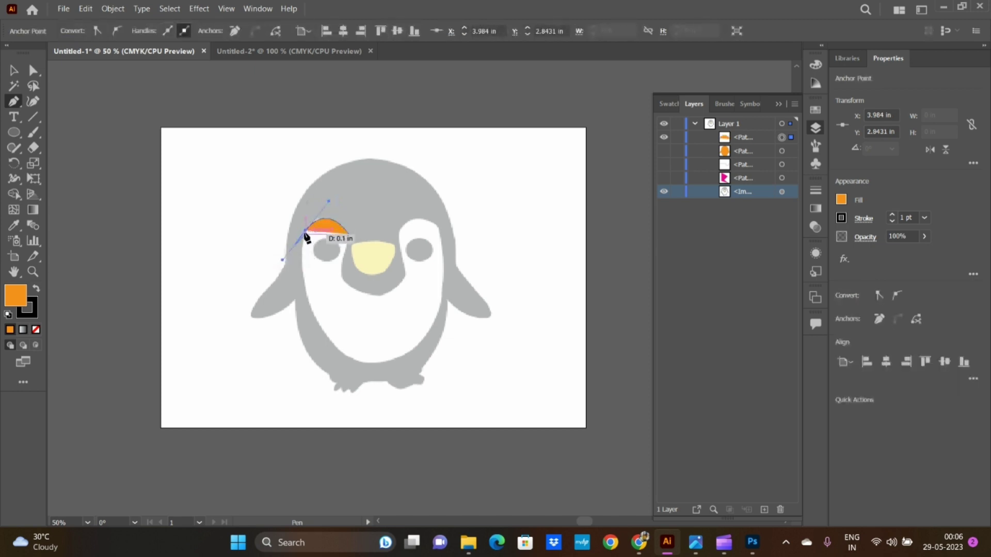
pyautogui.click(838, 202)
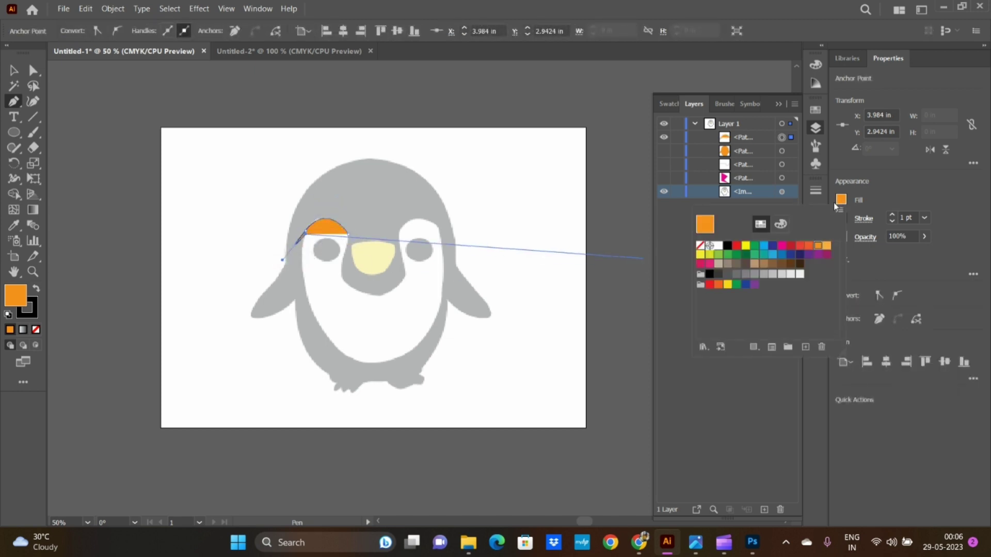
pyautogui.click(701, 246)
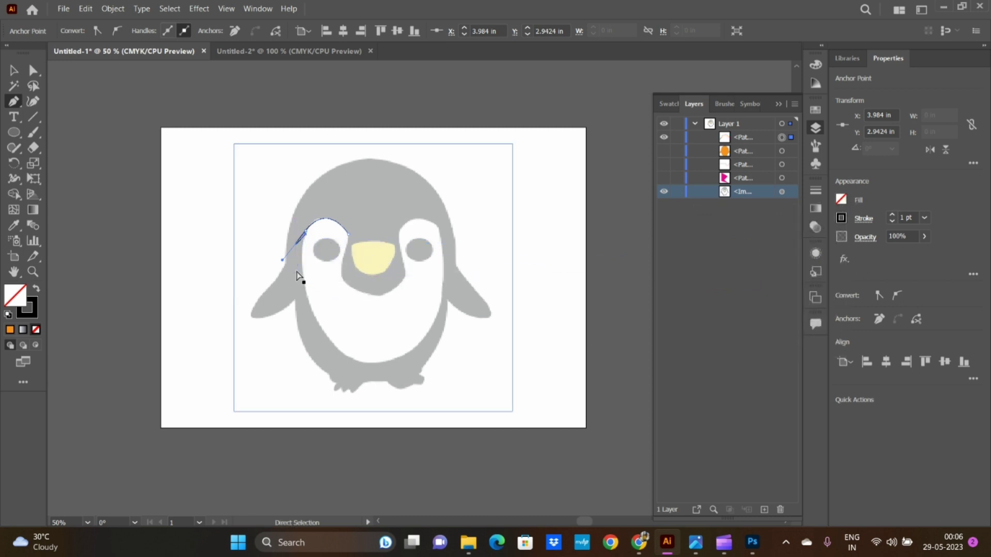
pyautogui.hotkey('ctrl', 'z')
pyautogui.hotkey('ctrl', 'z')
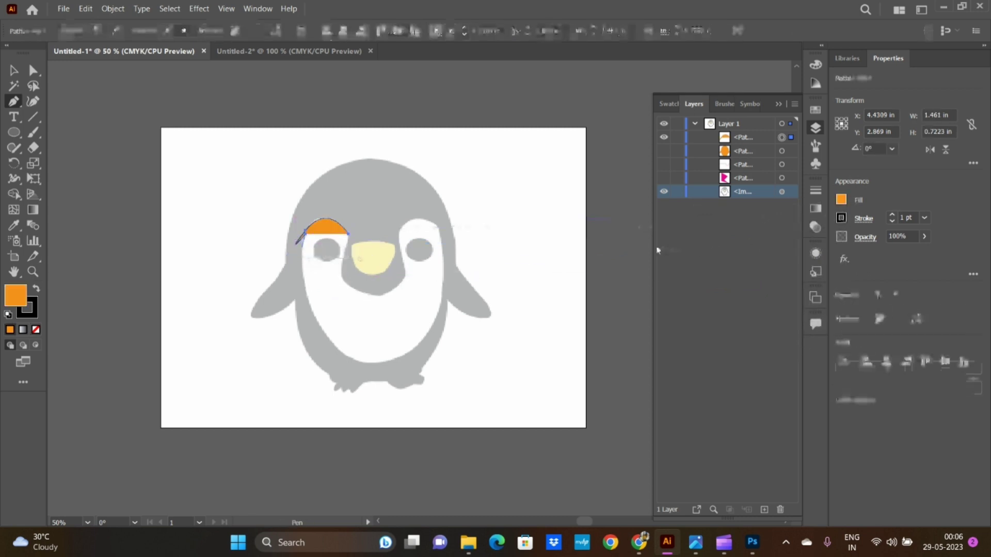
pyautogui.click(842, 201)
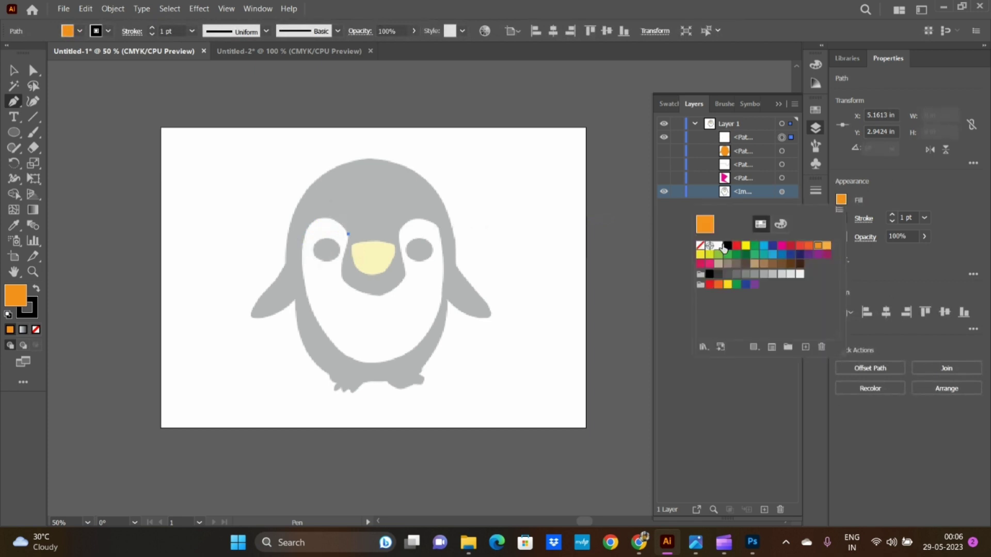
pyautogui.click(700, 246)
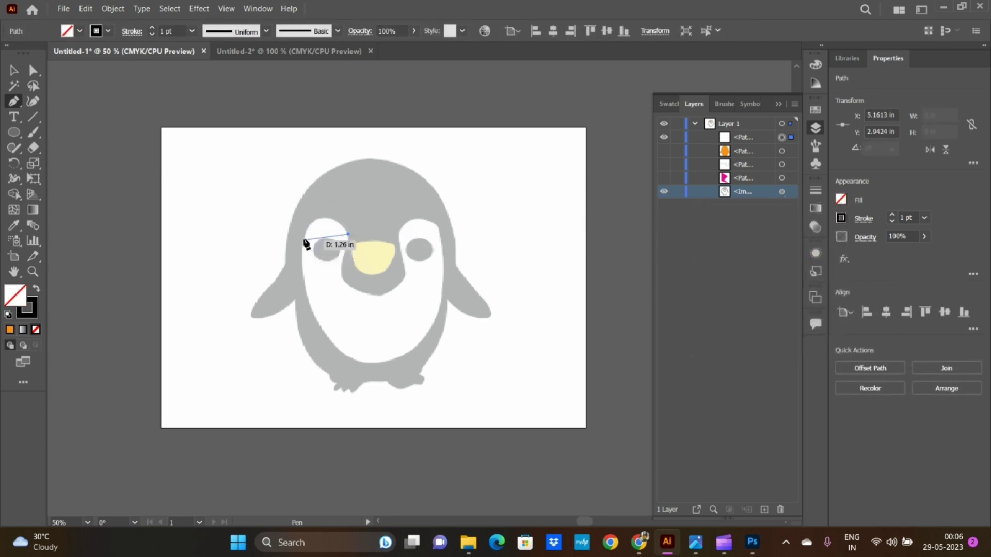
# Step: Trace the face path above the left eye, down the belly's left side and along its bottom
pyautogui.moveTo(297, 269); pyautogui.dragTo(283, 284)
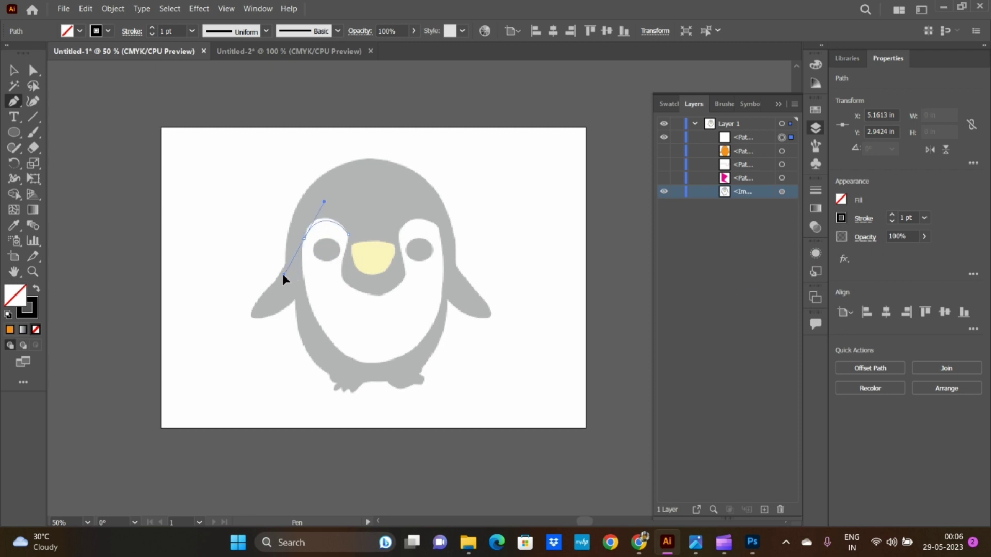
pyautogui.click(304, 237)
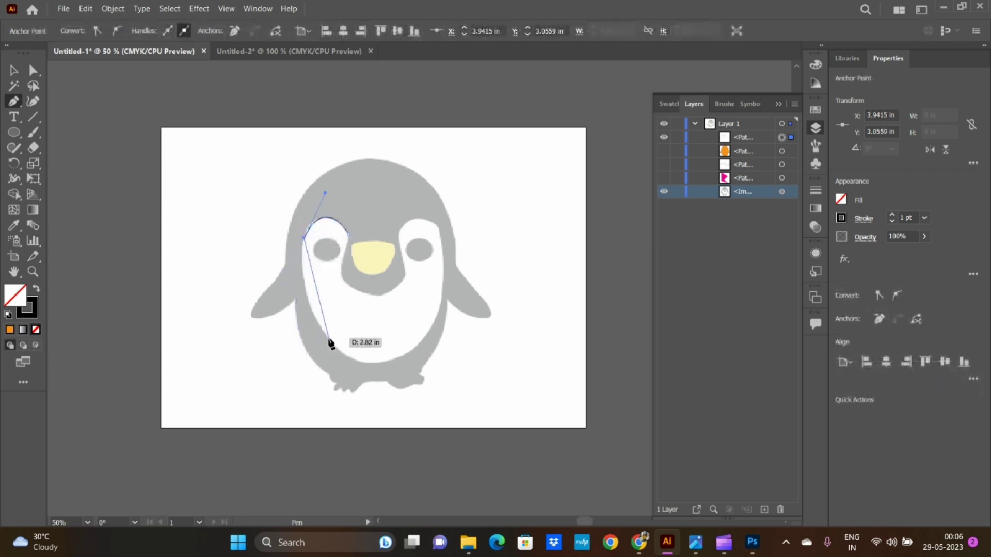
pyautogui.moveTo(329, 341)
pyautogui.mouseDown()
pyautogui.moveTo(369, 356)
pyautogui.moveTo(354, 380)
pyautogui.mouseUp()
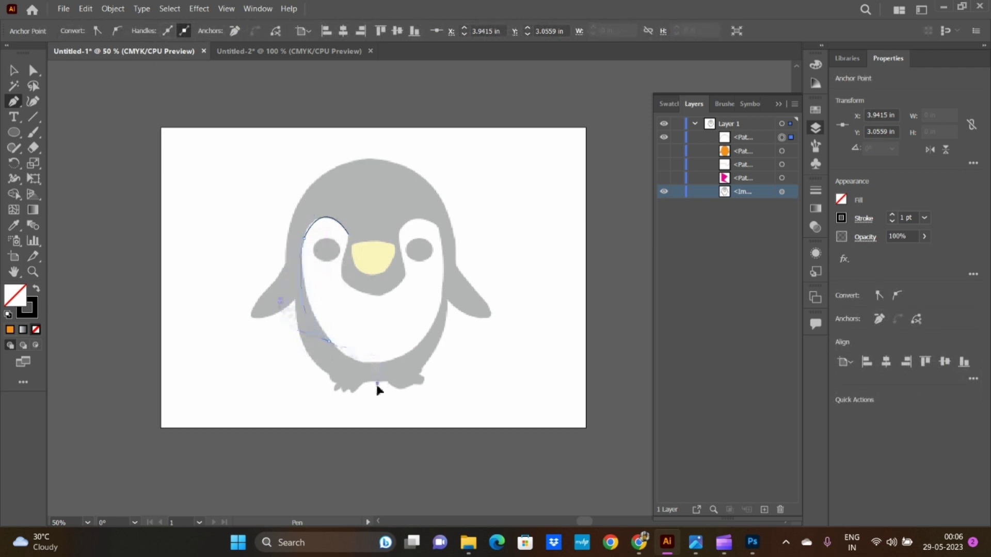
pyautogui.click(329, 341)
pyautogui.moveTo(420, 348); pyautogui.dragTo(446, 303)
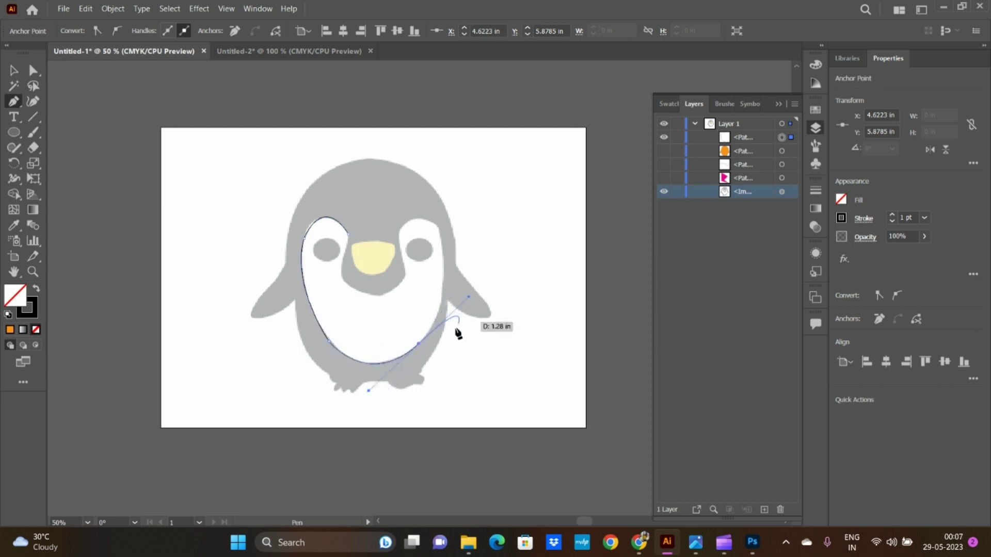
pyautogui.click(418, 343)
# Step: Trace up the belly's right side, around the right eye and under the beak, then finish the path
pyautogui.moveTo(444, 267)
pyautogui.mouseDown()
pyautogui.moveTo(429, 222)
pyautogui.moveTo(441, 213)
pyautogui.mouseUp()
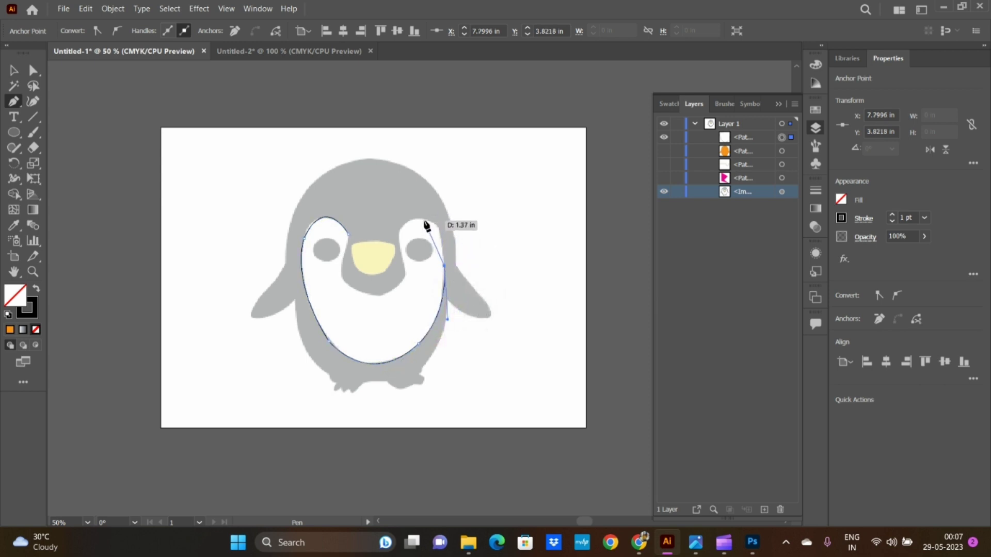
pyautogui.moveTo(424, 221)
pyautogui.mouseDown()
pyautogui.moveTo(402, 225)
pyautogui.moveTo(393, 258)
pyautogui.moveTo(388, 247)
pyautogui.moveTo(412, 279)
pyautogui.mouseUp()
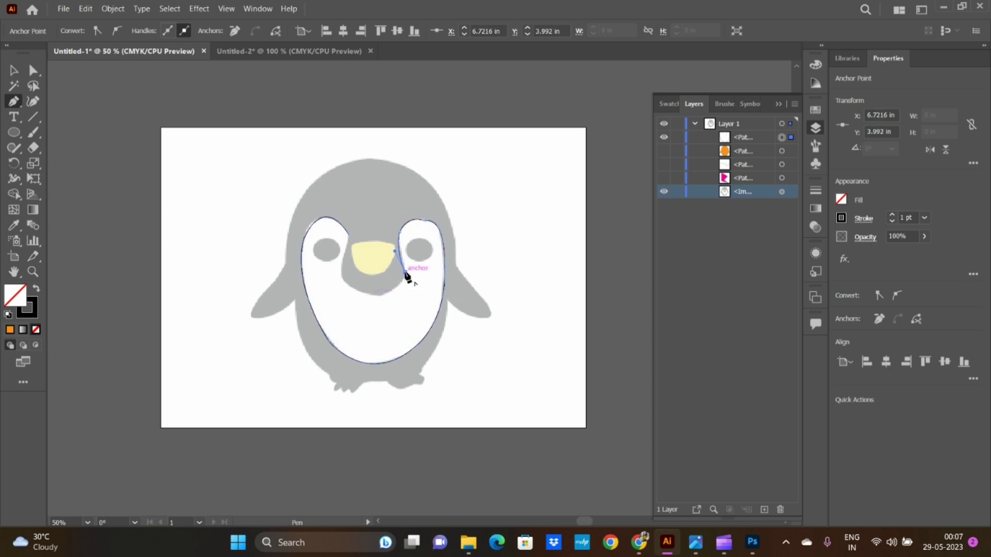
pyautogui.moveTo(405, 273)
pyautogui.mouseDown()
pyautogui.moveTo(383, 298)
pyautogui.moveTo(360, 300)
pyautogui.moveTo(333, 265)
pyautogui.moveTo(349, 256)
pyautogui.moveTo(348, 235)
pyautogui.mouseUp()
pyautogui.click(381, 294)
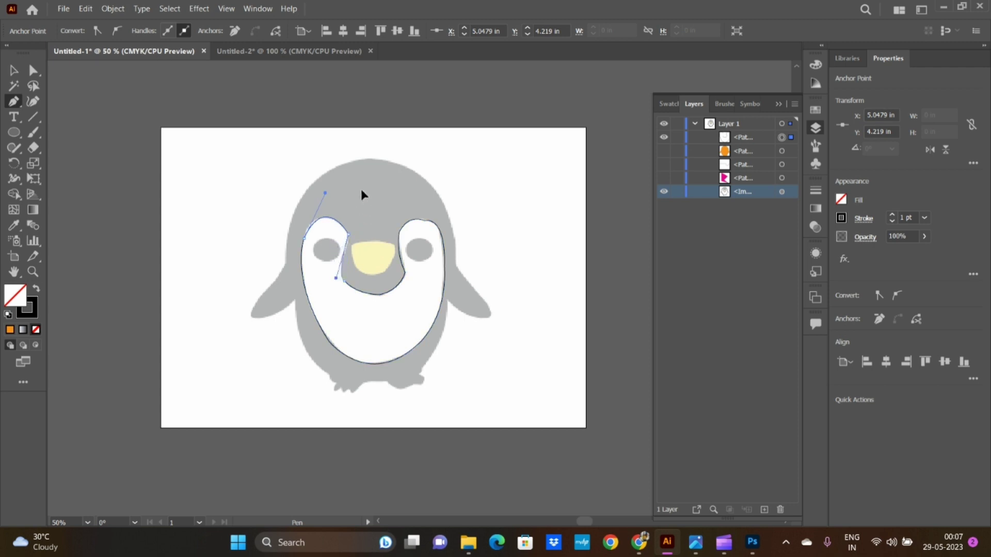
pyautogui.press('Escape')
pyautogui.click(14, 70)
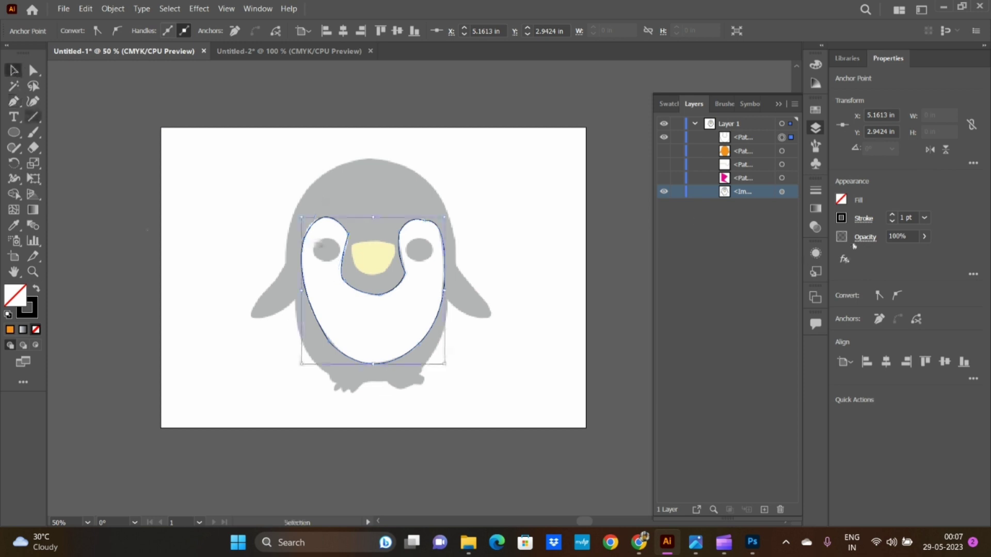
# Step: Show the orange body again and fill the face-and-belly path with white
pyautogui.click(663, 152)
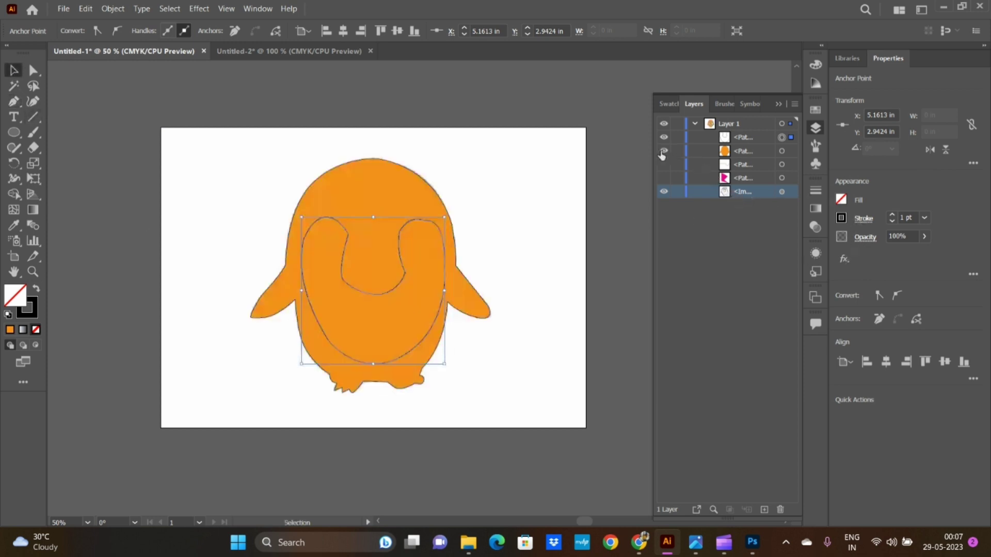
pyautogui.click(741, 138)
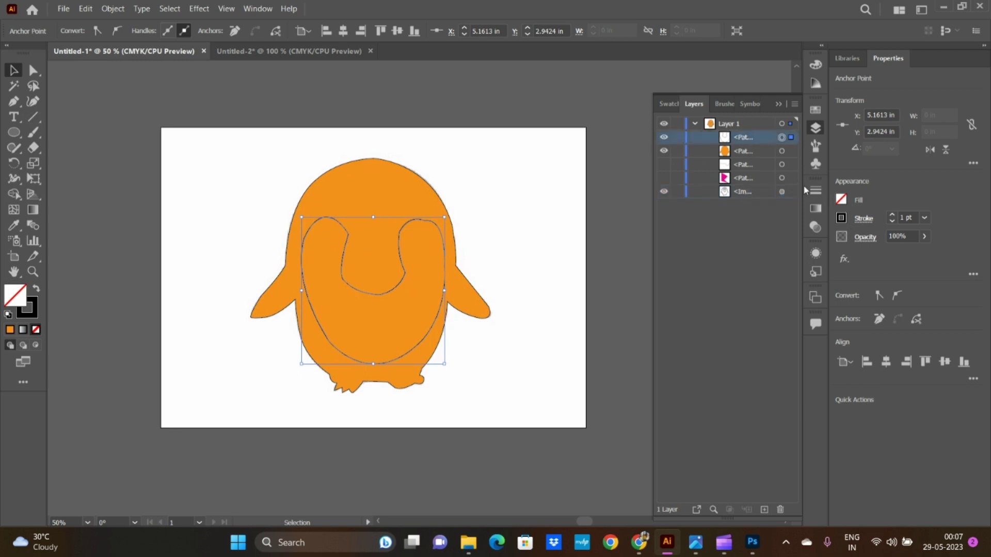
pyautogui.click(840, 201)
pyautogui.click(718, 246)
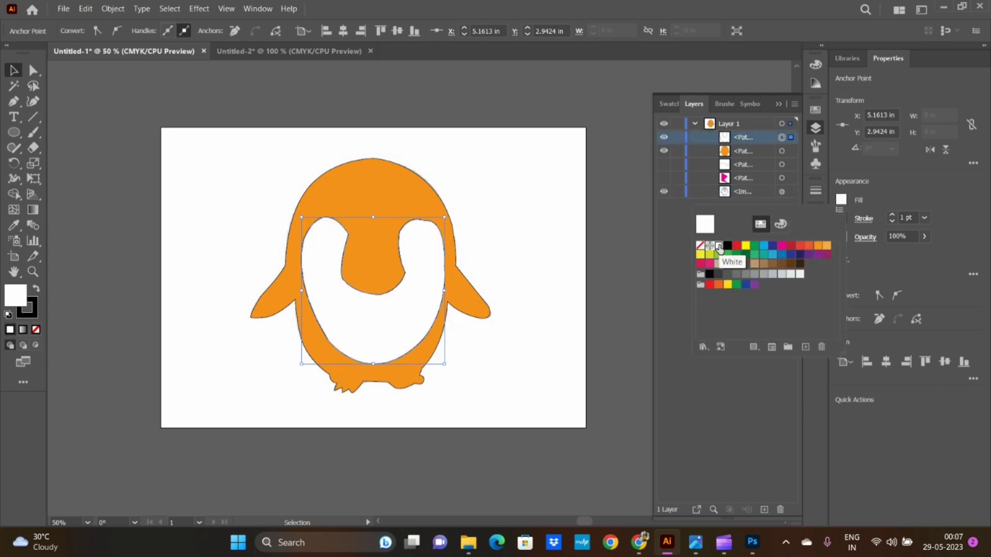
pyautogui.press('Escape')
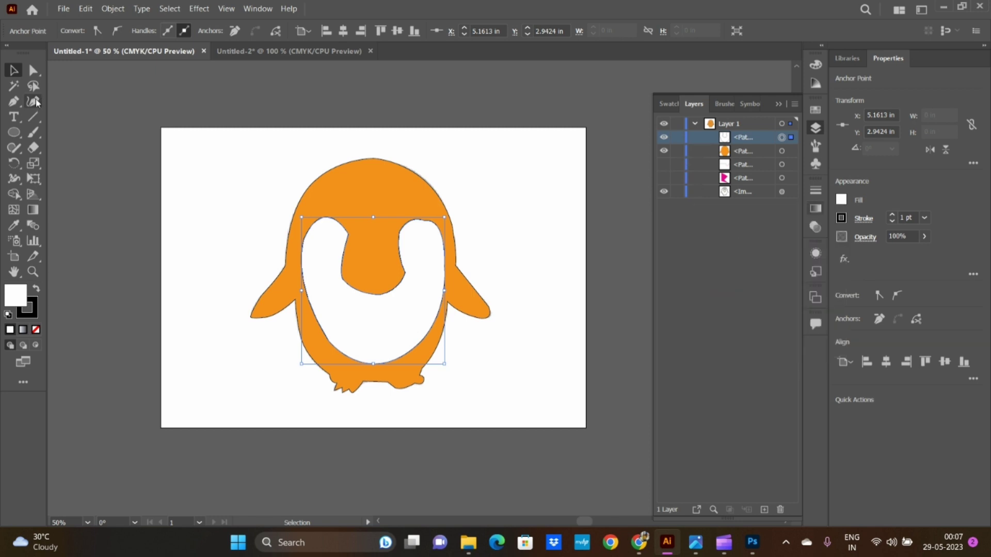
pyautogui.click(425, 223)
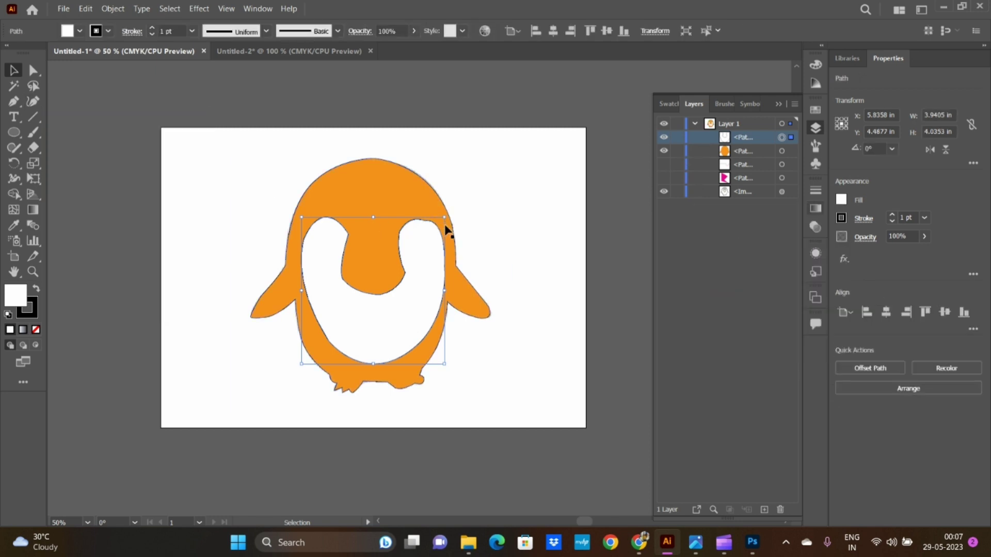
# Step: Smooth the right eye patch's top curve with the Curvature tool
pyautogui.click(33, 101)
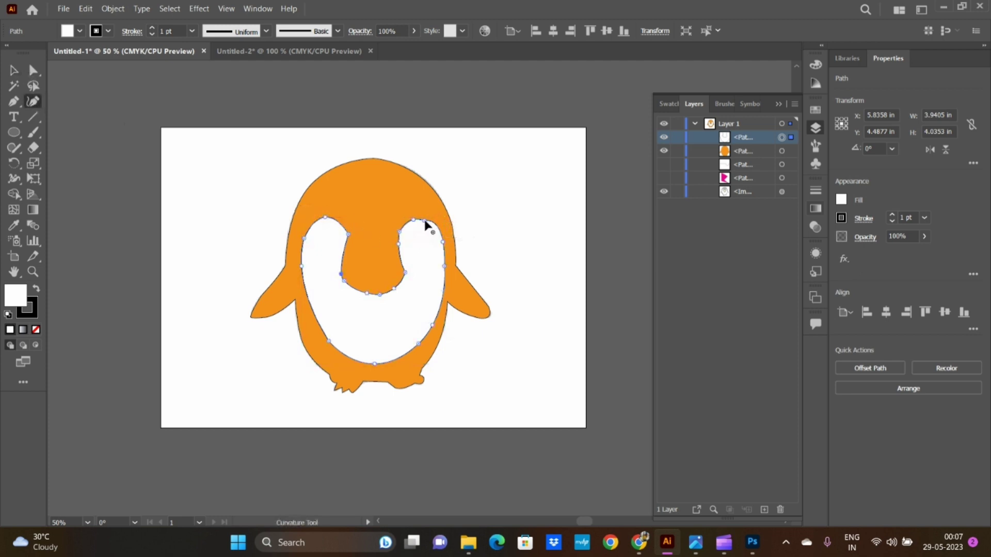
pyautogui.scroll(2, 431, 359)
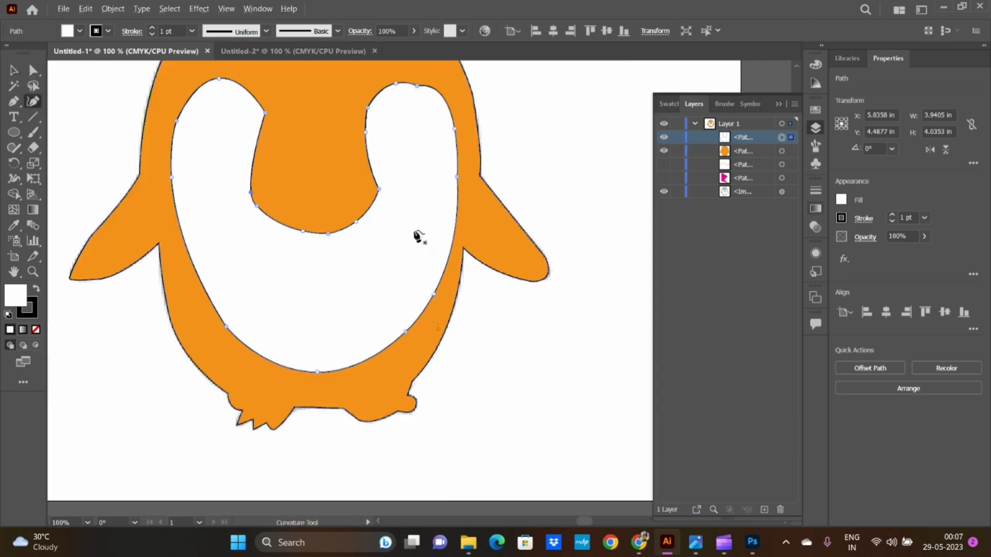
pyautogui.scroll(3, 415, 222)
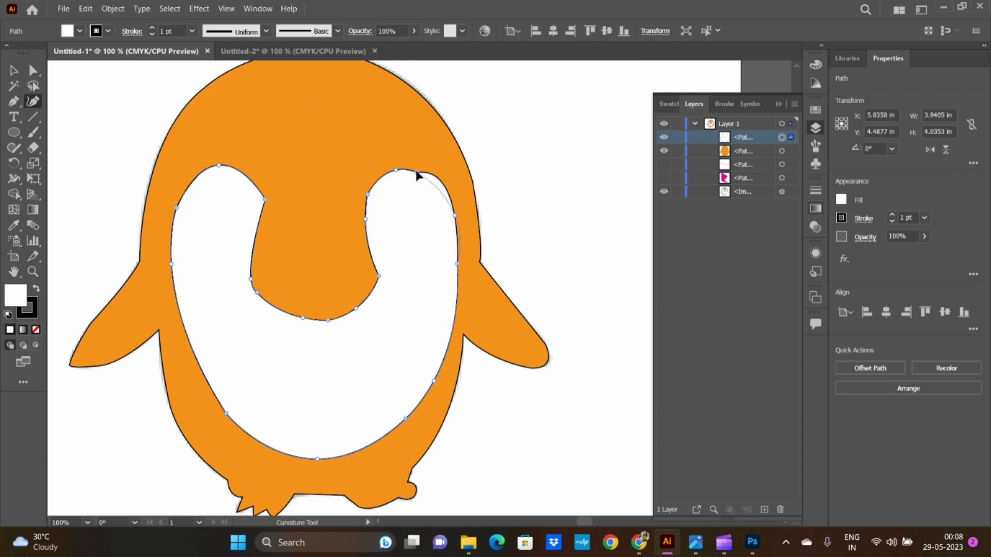
pyautogui.moveTo(416, 174); pyautogui.dragTo(416, 174)
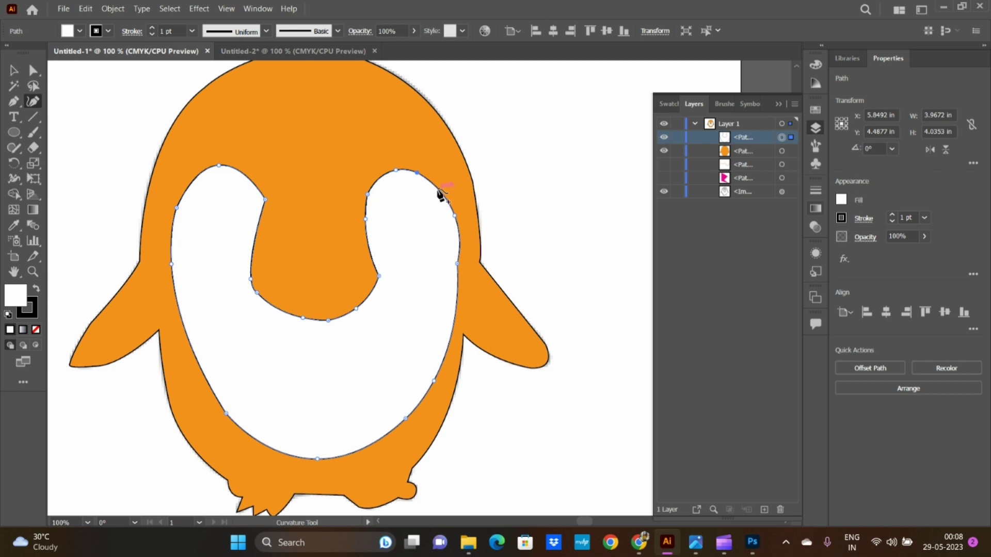
pyautogui.click(439, 186)
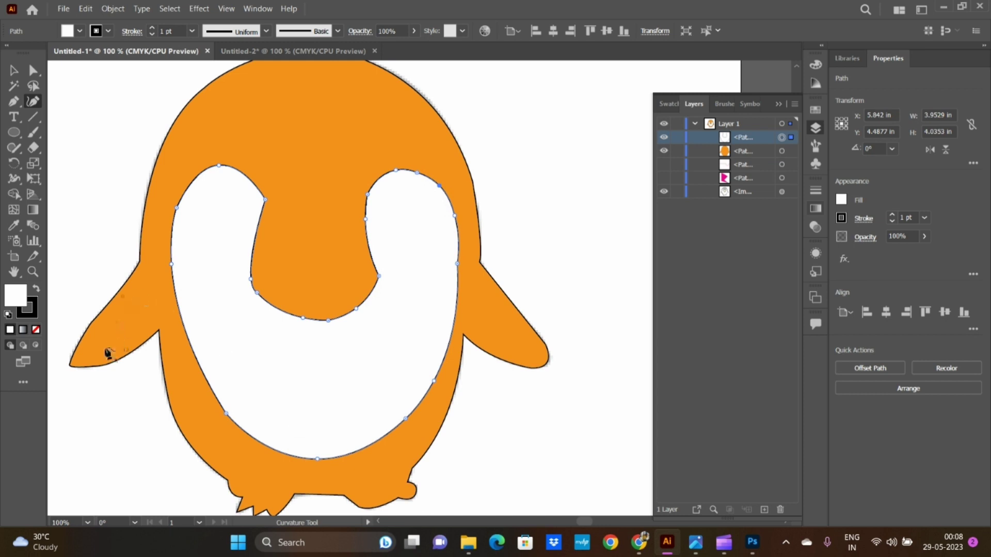
# Step: Reshape the orange body's left flipper tip with the Curvature tool
pyautogui.press('v')
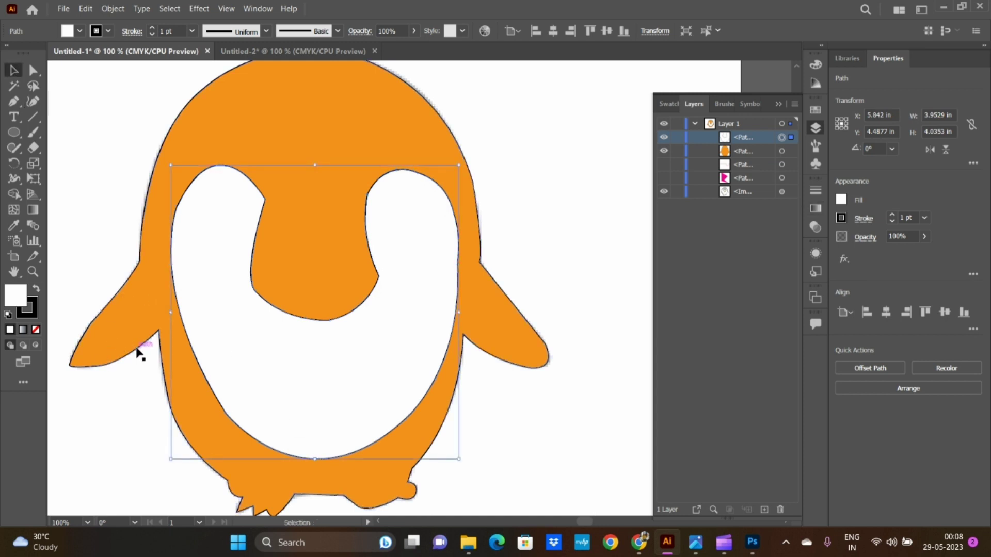
pyautogui.click(137, 349)
pyautogui.click(32, 103)
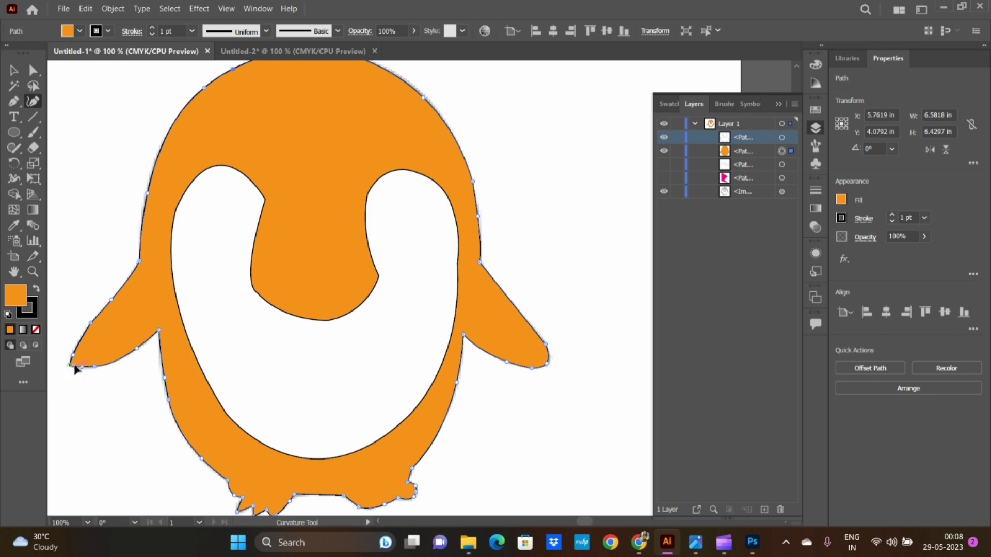
pyautogui.moveTo(73, 366); pyautogui.dragTo(72, 362)
pyautogui.click(12, 71)
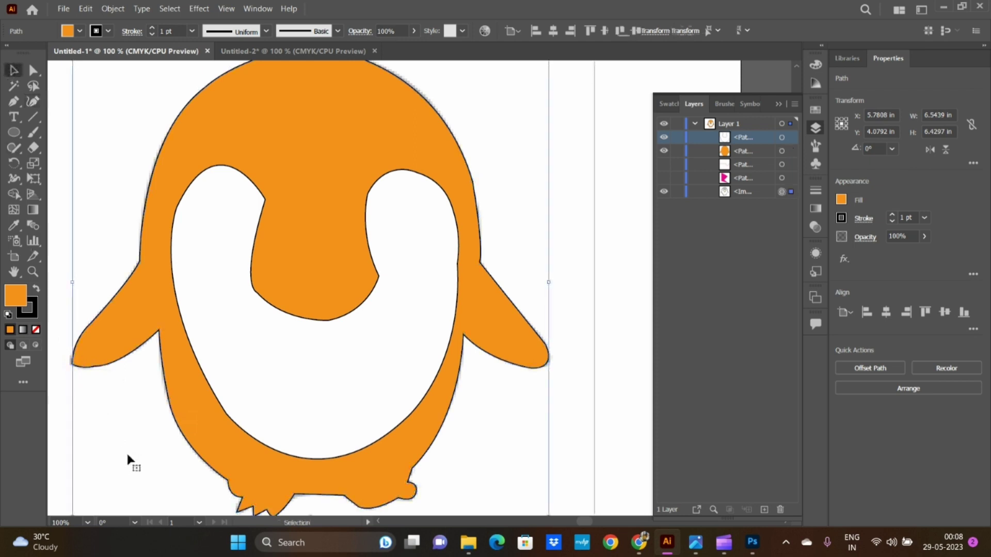
# Step: Draw a small circle to the right of the penguin with the Ellipse tool
pyautogui.click(128, 459)
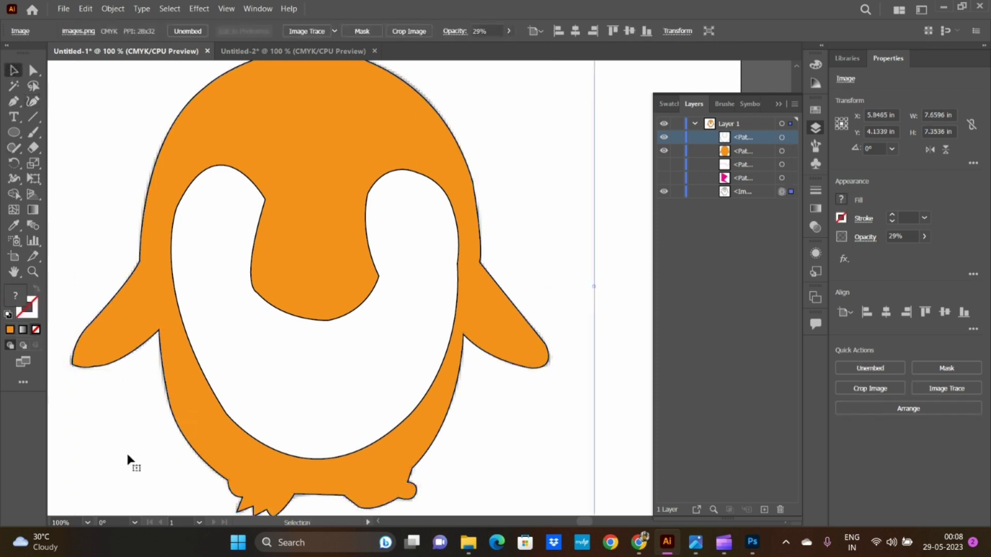
pyautogui.click(17, 132)
pyautogui.moveTo(510, 182); pyautogui.dragTo(555, 228)
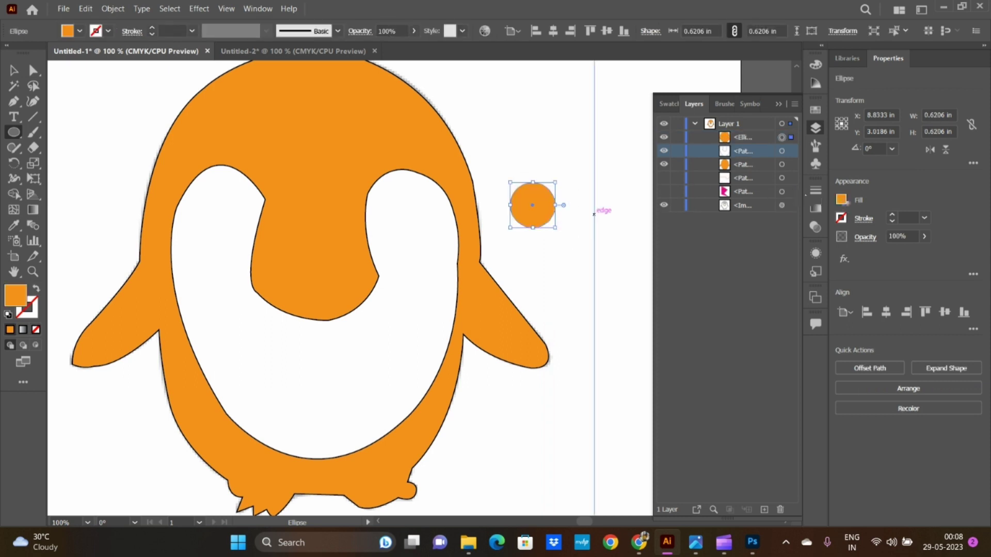
# Step: Fill the circle black and move it into an eye patch
pyautogui.click(842, 200)
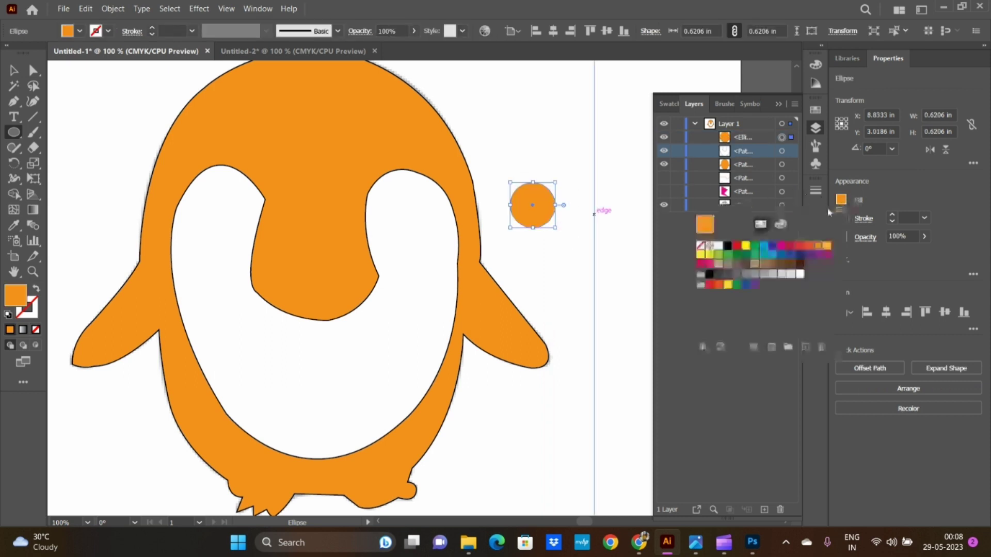
pyautogui.click(717, 246)
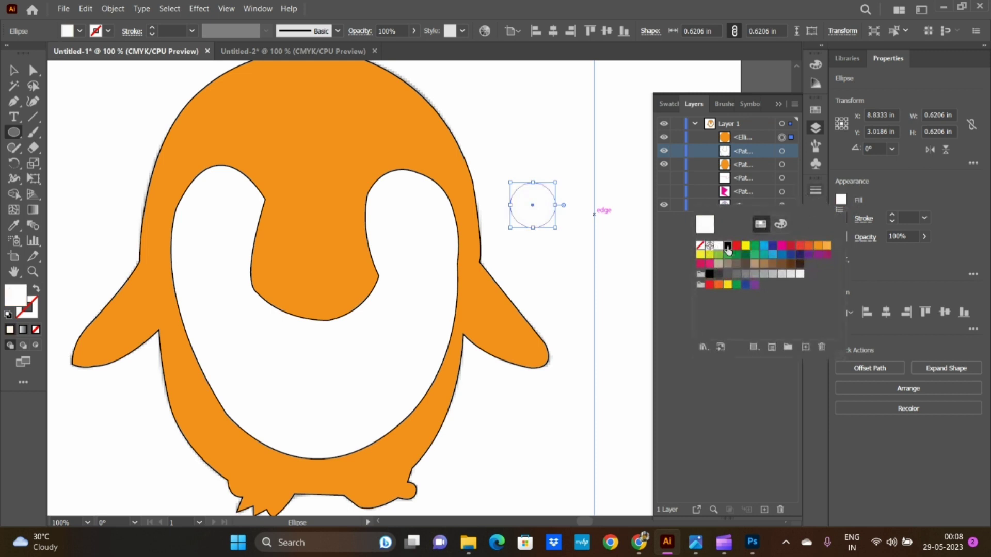
pyautogui.click(728, 245)
pyautogui.click(14, 72)
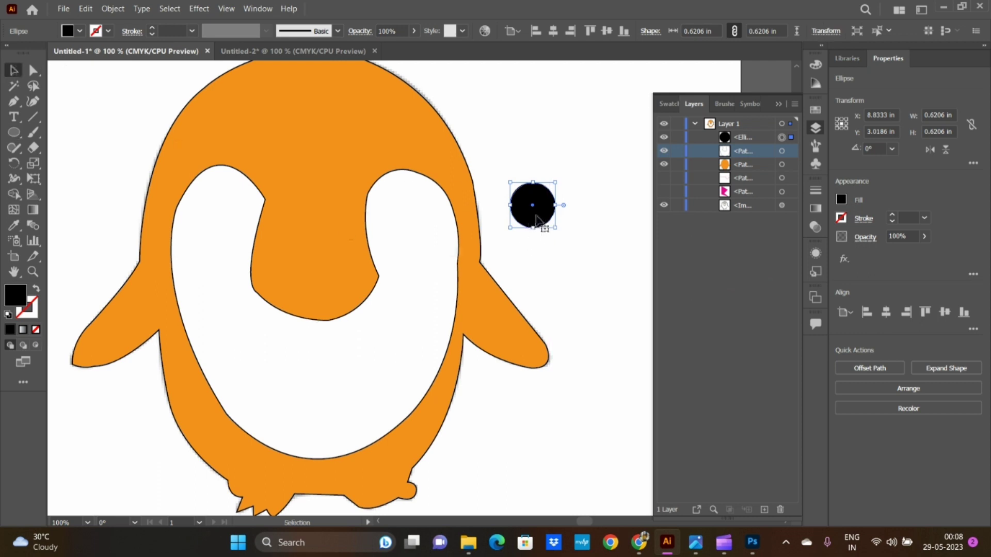
pyautogui.moveTo(537, 219)
pyautogui.mouseDown()
pyautogui.moveTo(220, 239)
pyautogui.moveTo(406, 236)
pyautogui.mouseUp()
# Step: Place black pupils in both eyes and paste a front copy of the left pupil
pyautogui.click(231, 227)
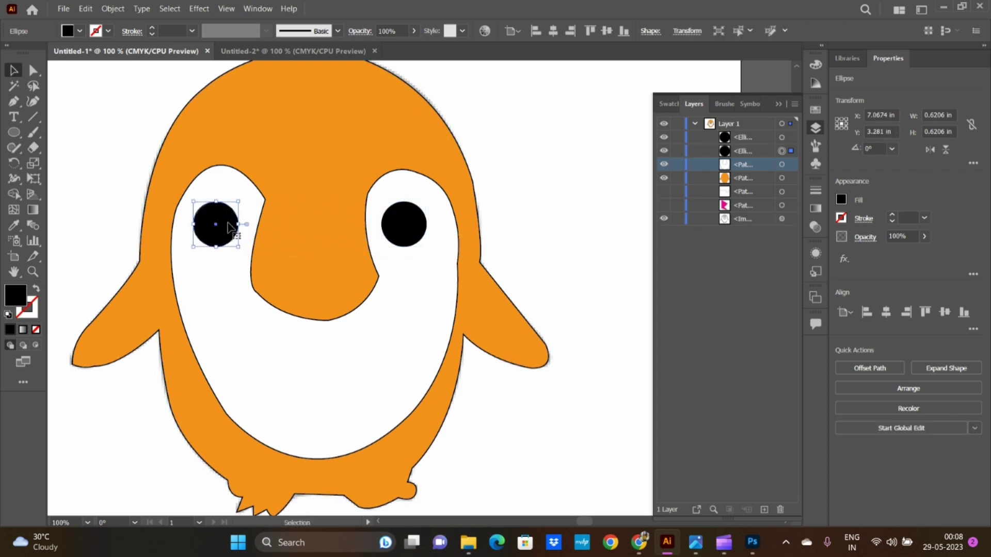
pyautogui.click(85, 8)
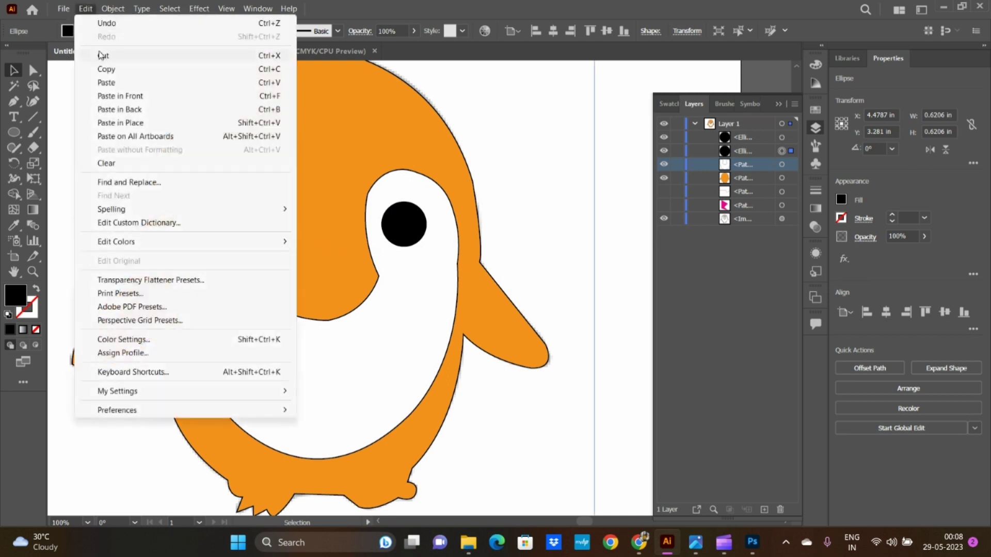
pyautogui.click(106, 69)
pyautogui.click(85, 9)
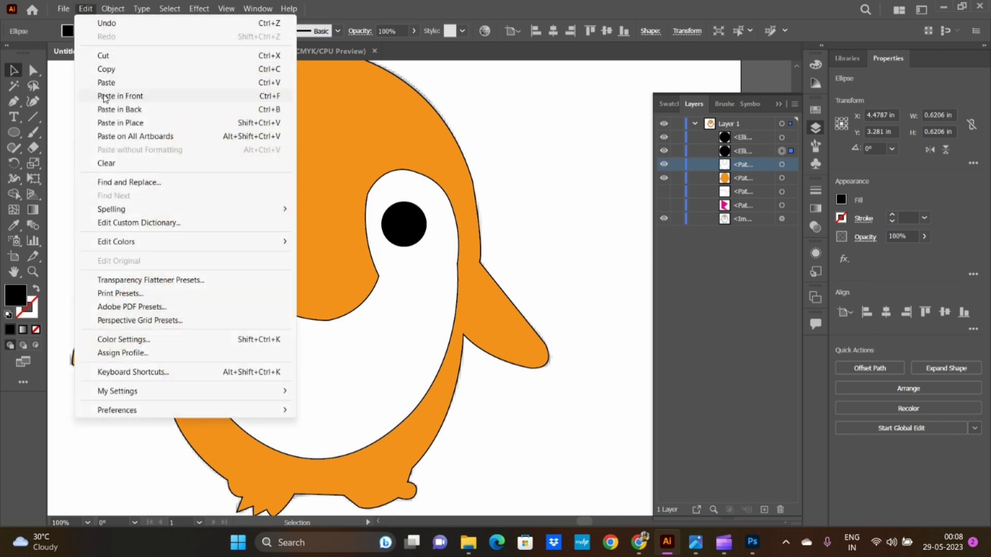
pyautogui.click(113, 96)
# Step: Shrink the copy to 0.38 in, fill it white, and duplicate it into the right eye
pyautogui.moveTo(193, 201); pyautogui.dragTo(212, 219)
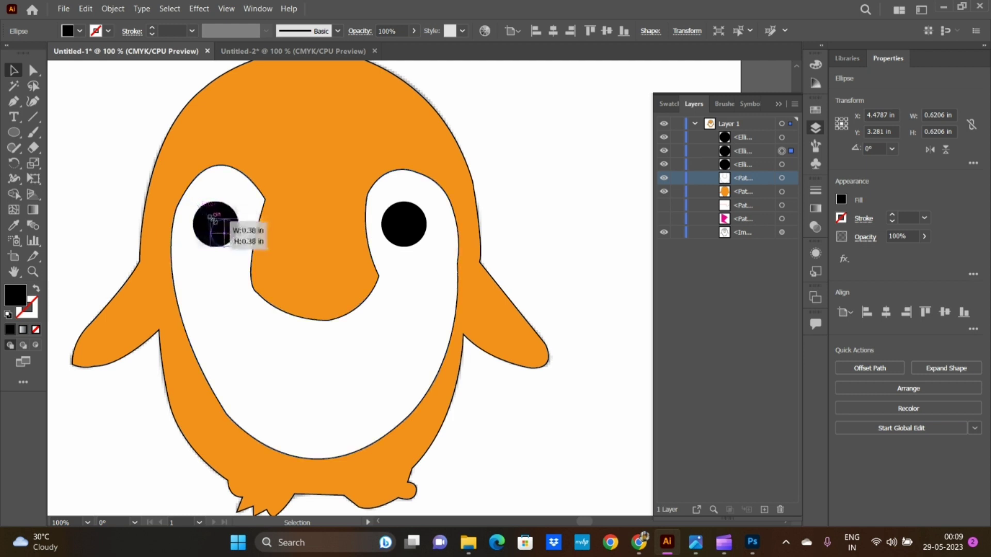
pyautogui.moveTo(212, 218); pyautogui.dragTo(210, 219)
pyautogui.click(841, 200)
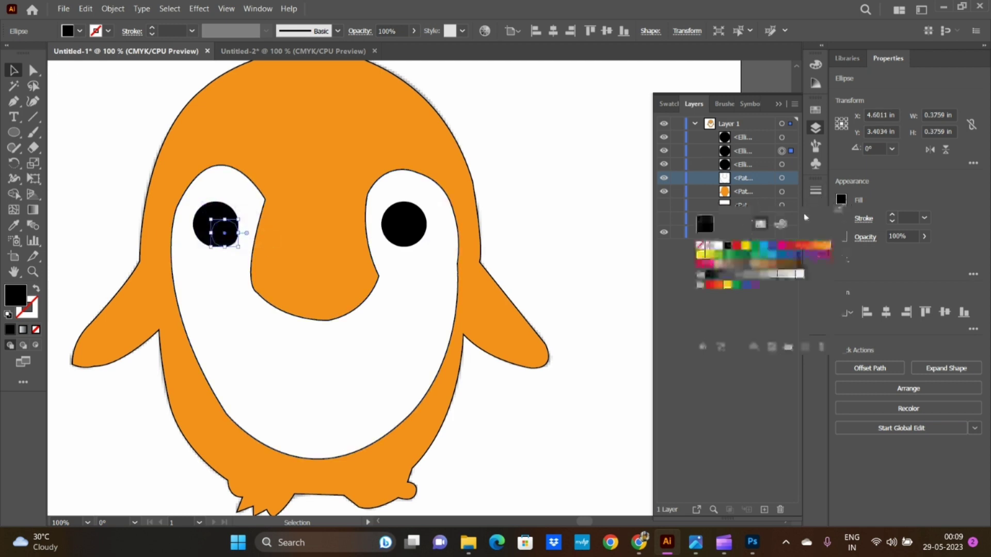
pyautogui.click(718, 246)
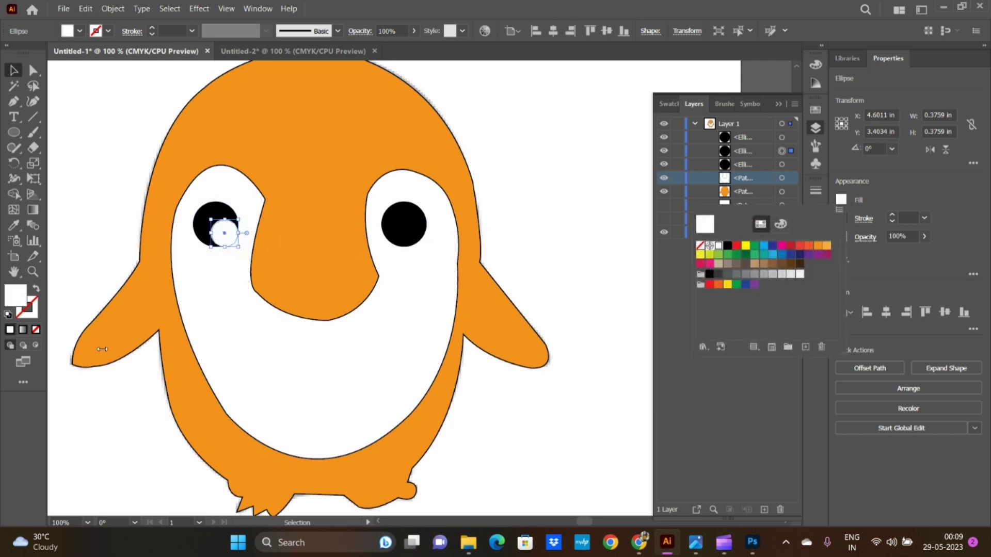
pyautogui.click(224, 237)
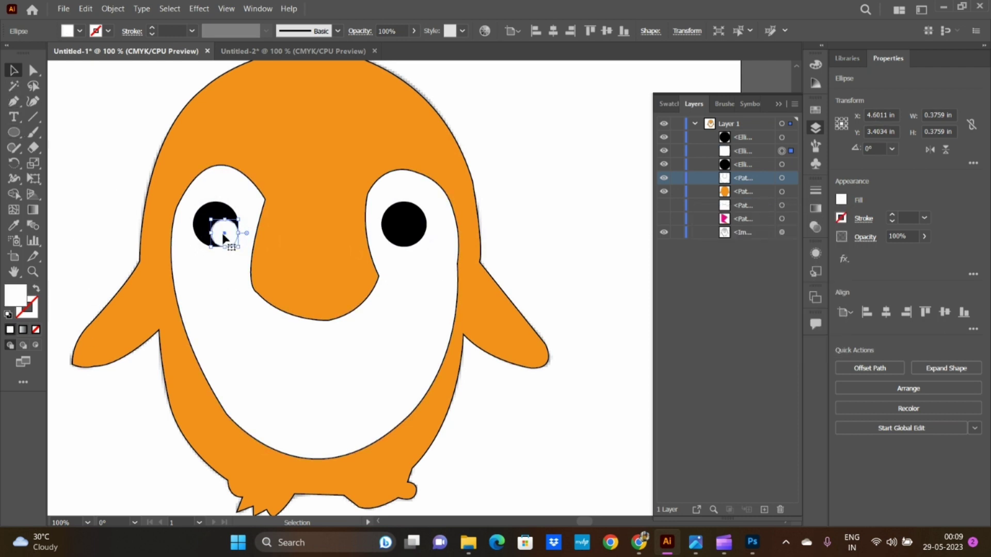
pyautogui.moveTo(225, 237); pyautogui.dragTo(400, 233)
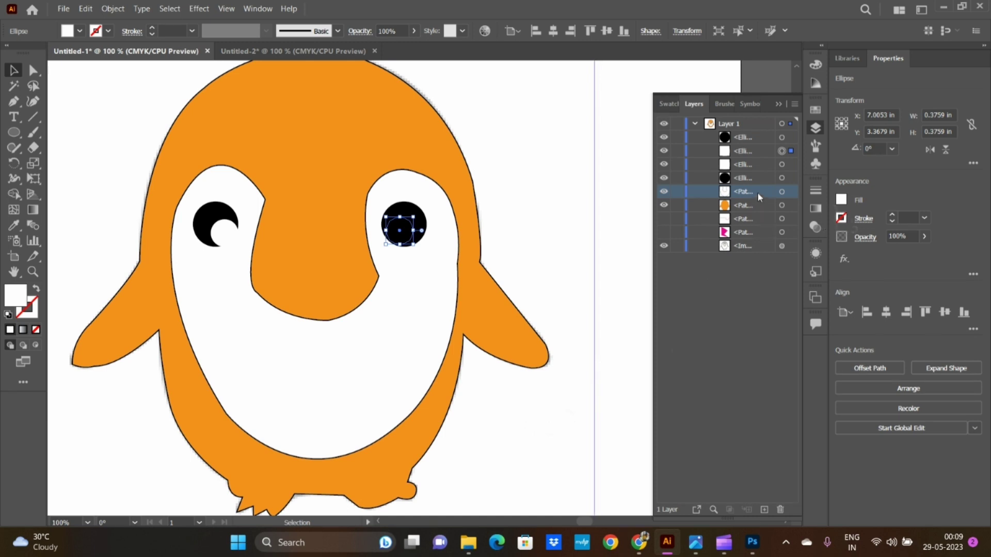
# Step: Stack the white highlight above the right pupil and move another highlight into the left pupil
pyautogui.moveTo(757, 190); pyautogui.dragTo(754, 170)
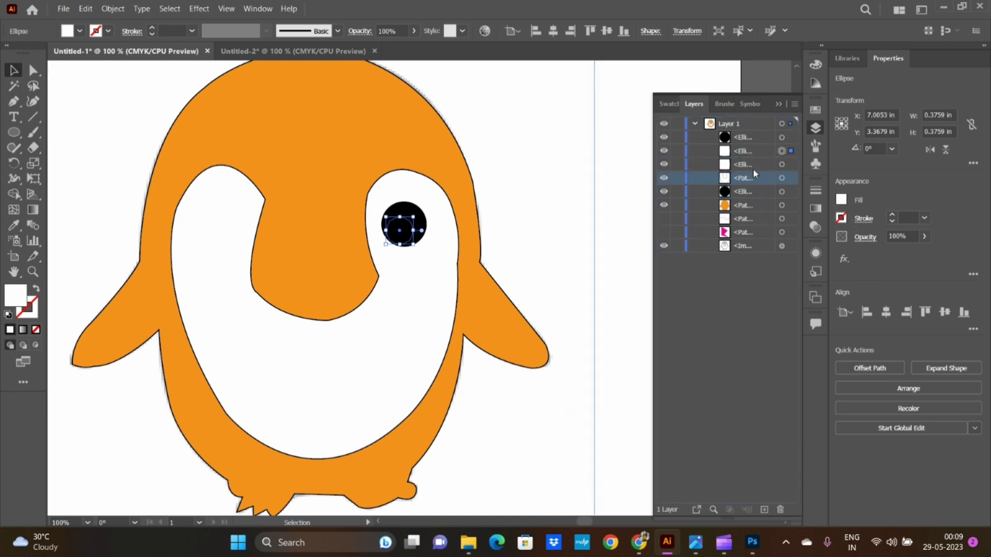
pyautogui.hotkey('ctrl', 'z')
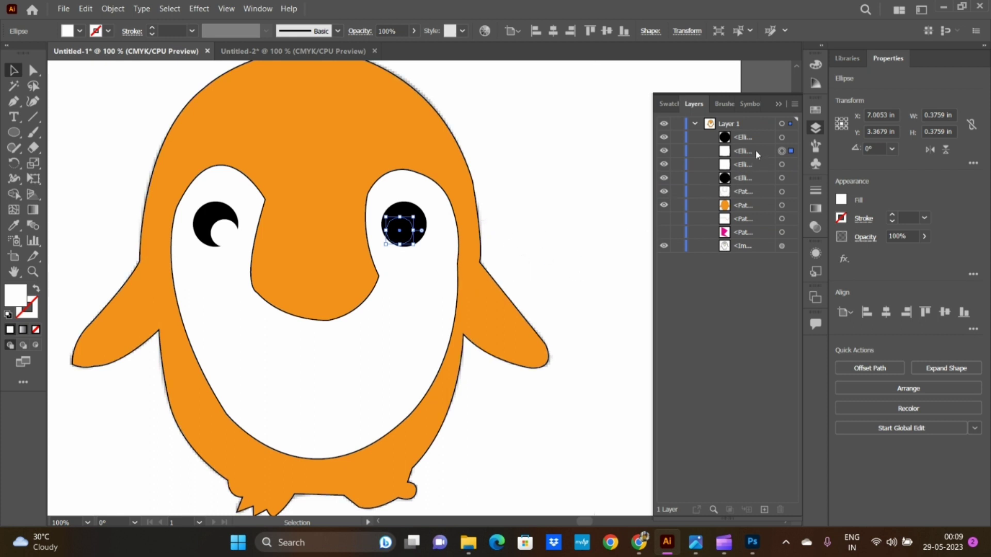
pyautogui.moveTo(755, 150); pyautogui.dragTo(754, 131)
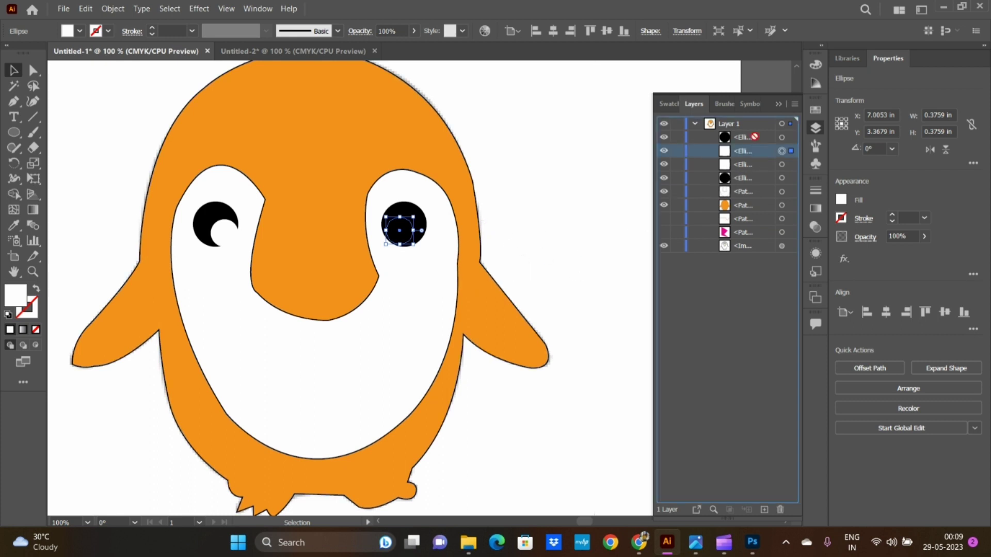
pyautogui.click(598, 385)
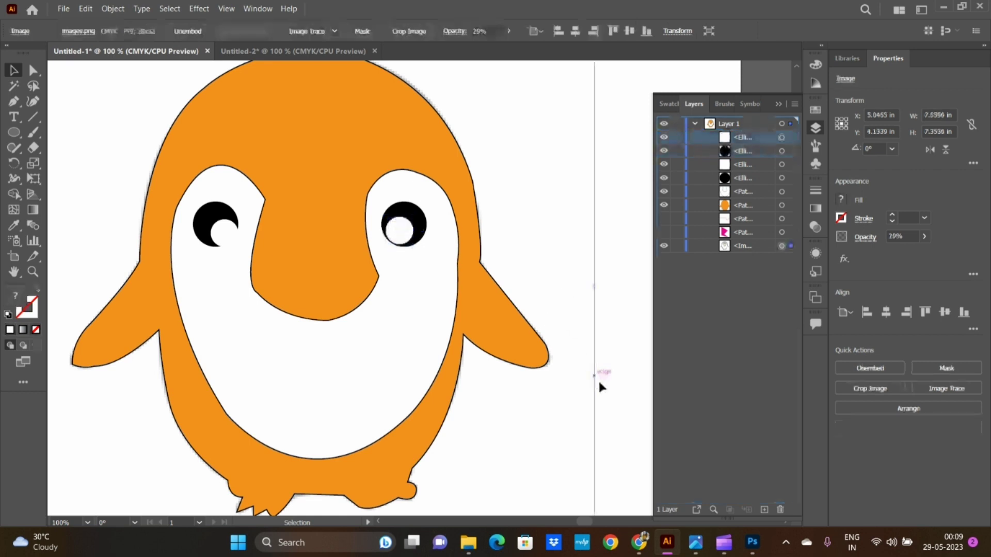
pyautogui.moveTo(223, 235); pyautogui.dragTo(223, 234)
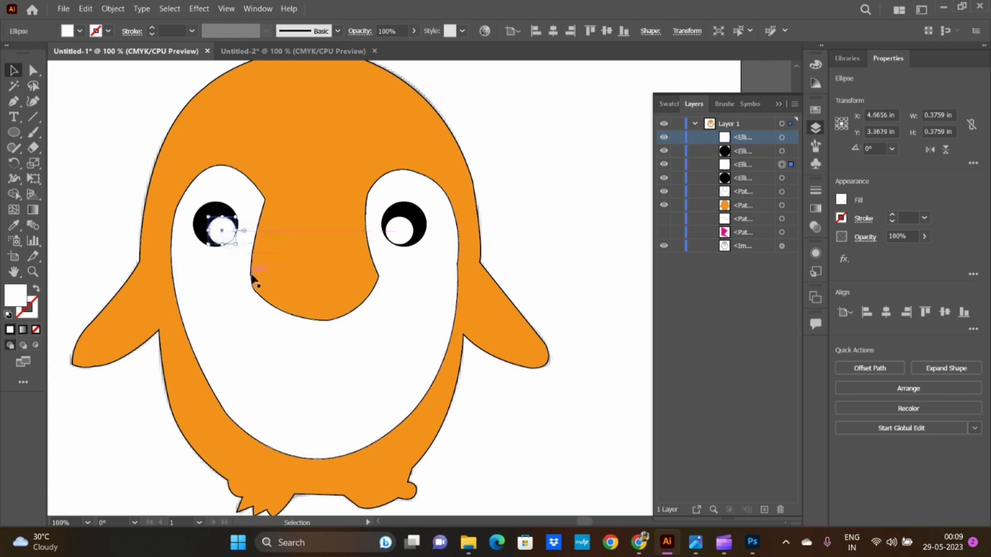
pyautogui.click(106, 257)
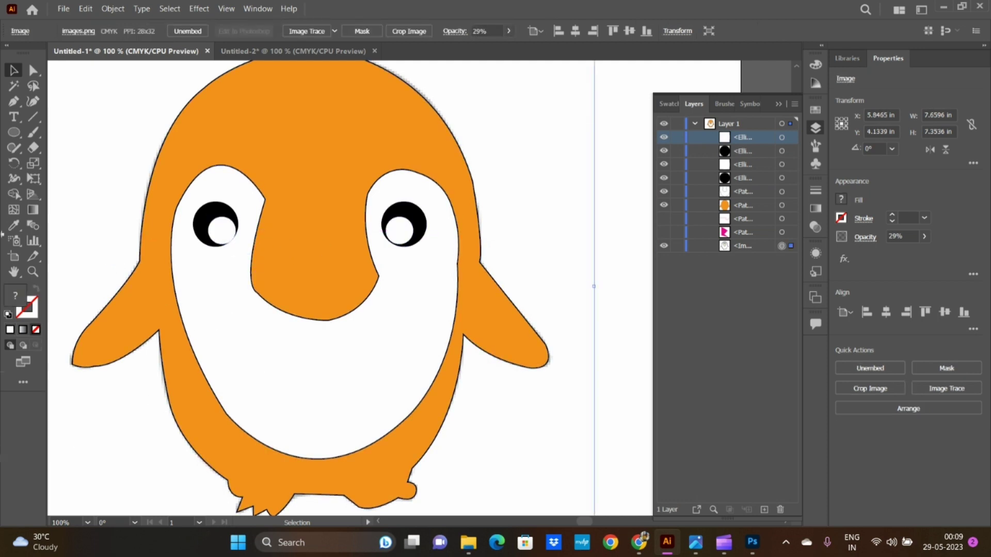
# Step: Nudge the left highlight up-left and the right highlight up-right with the arrow keys
pyautogui.click(219, 231)
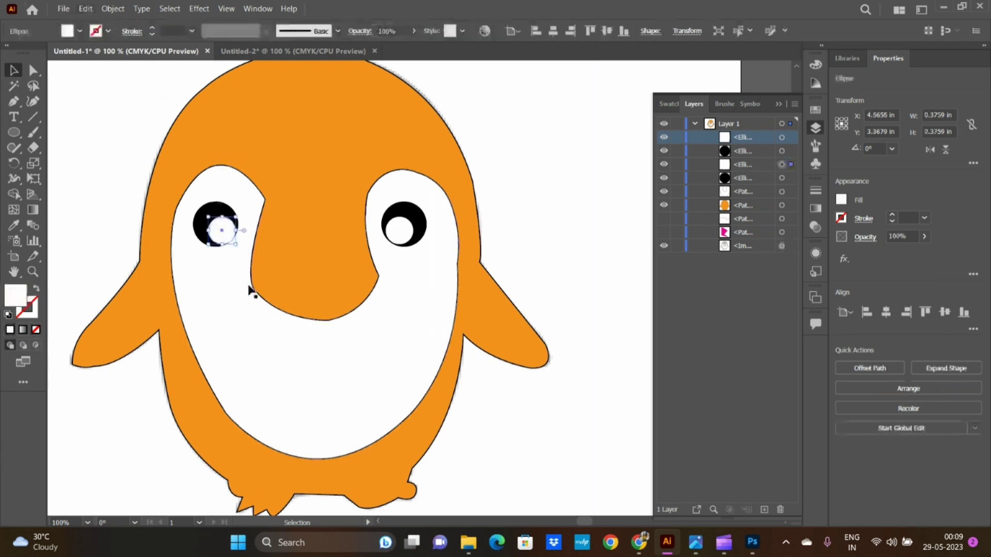
pyautogui.press('Up')
pyautogui.press('Left')
pyautogui.press('Left')
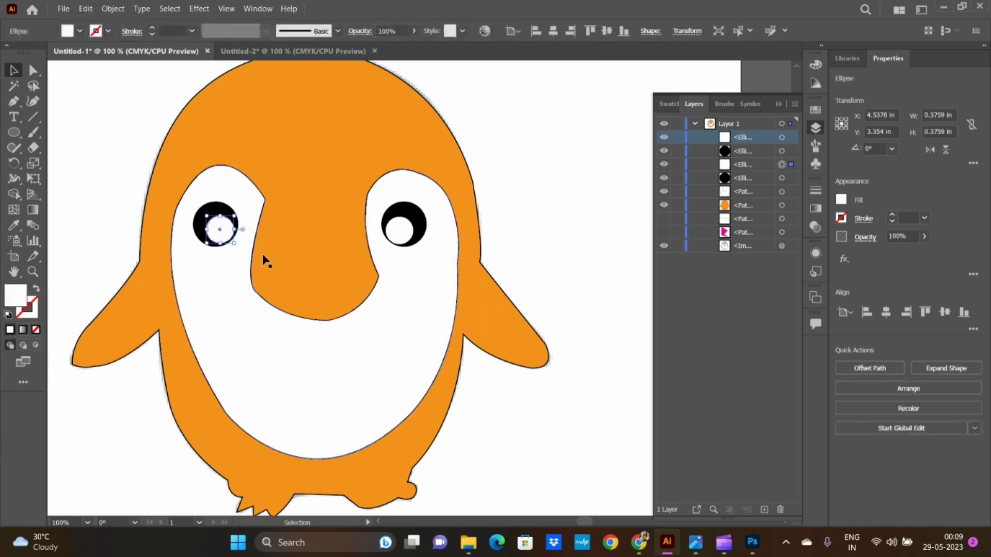
pyautogui.click(403, 231)
pyautogui.press('Right')
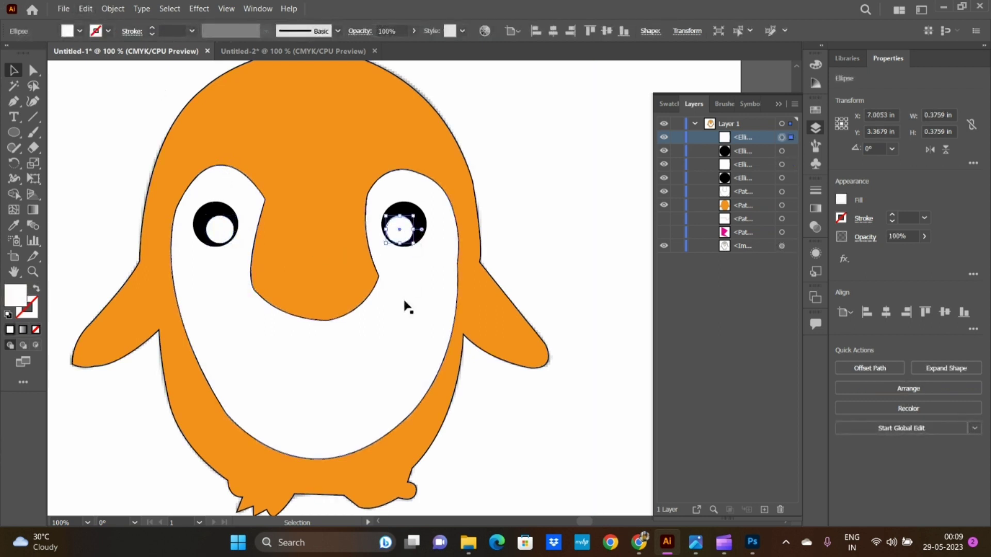
pyautogui.press('Up')
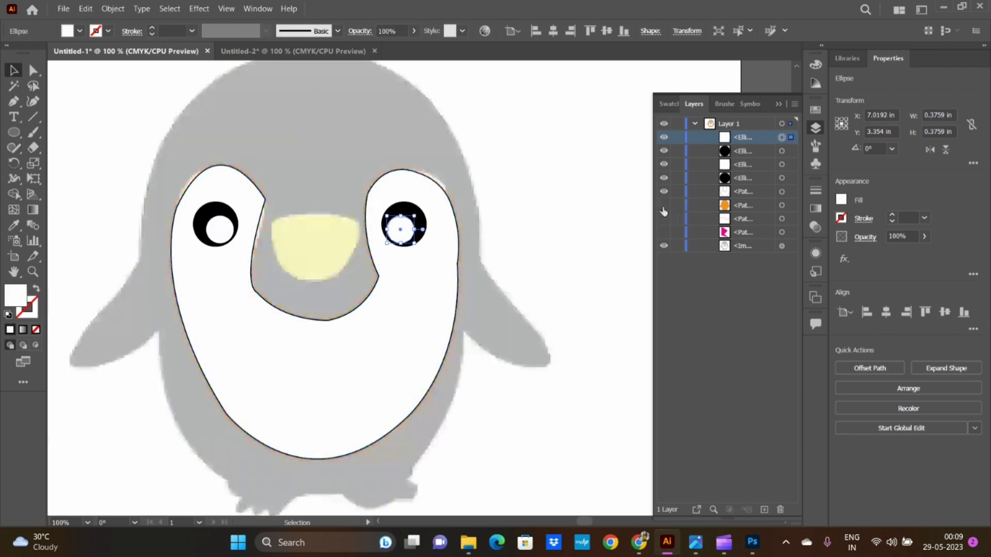
# Step: Trace a closed three-anchor curved beak outline with the Pen tool, then unhide the orange body layer
pyautogui.click(13, 101)
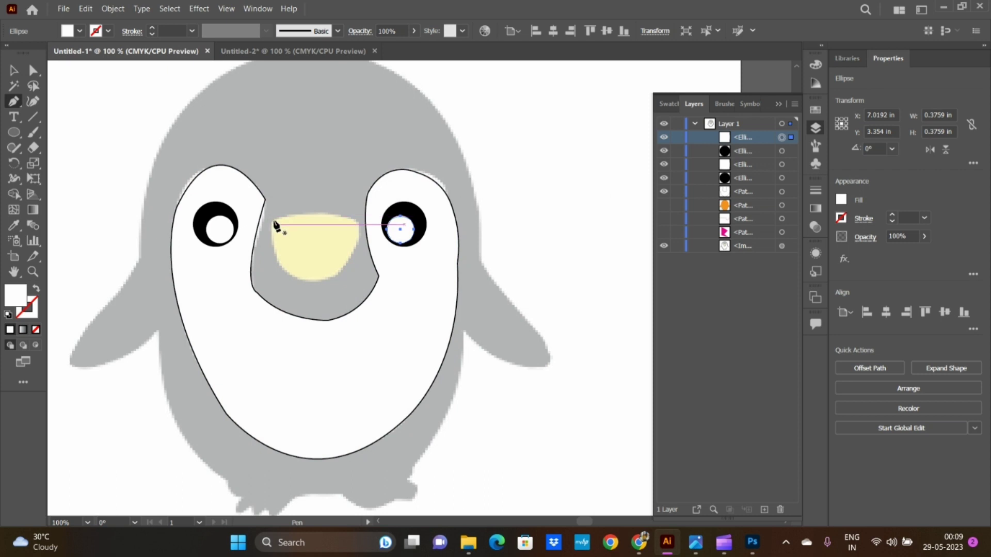
pyautogui.click(272, 219)
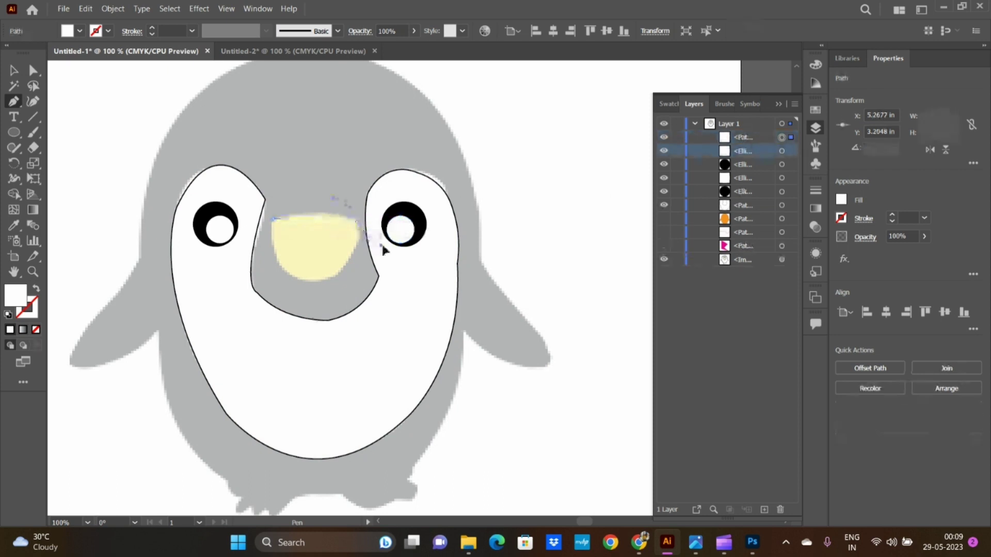
pyautogui.moveTo(357, 222); pyautogui.dragTo(398, 238)
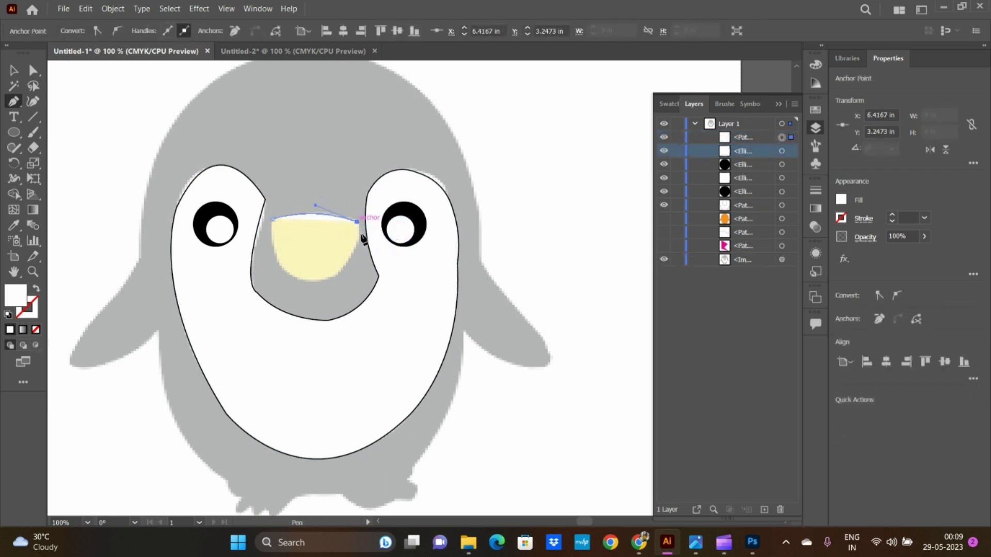
pyautogui.moveTo(326, 278)
pyautogui.mouseDown()
pyautogui.moveTo(281, 274)
pyautogui.moveTo(290, 281)
pyautogui.moveTo(273, 240)
pyautogui.moveTo(277, 264)
pyautogui.mouseUp()
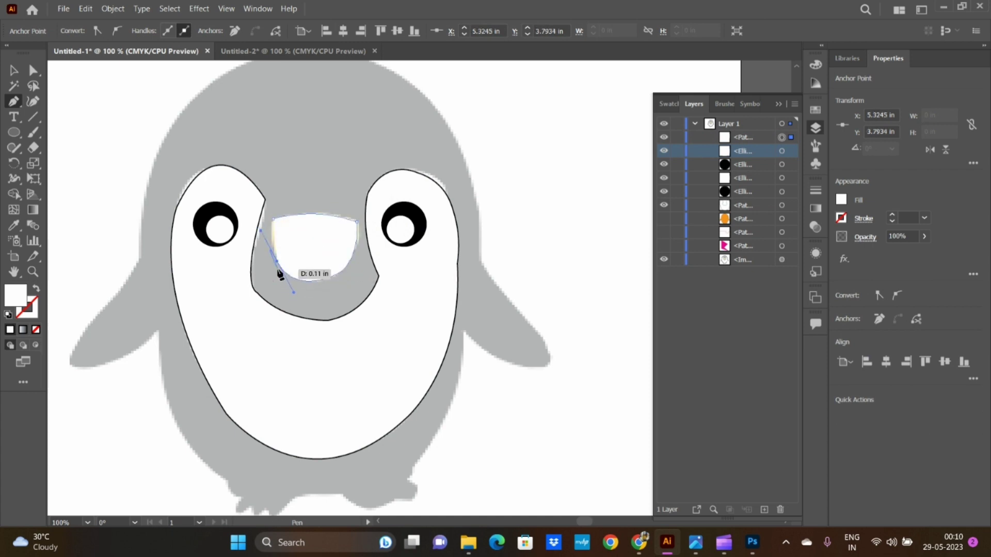
pyautogui.moveTo(271, 223)
pyautogui.mouseDown()
pyautogui.moveTo(287, 213)
pyautogui.moveTo(282, 200)
pyautogui.mouseUp()
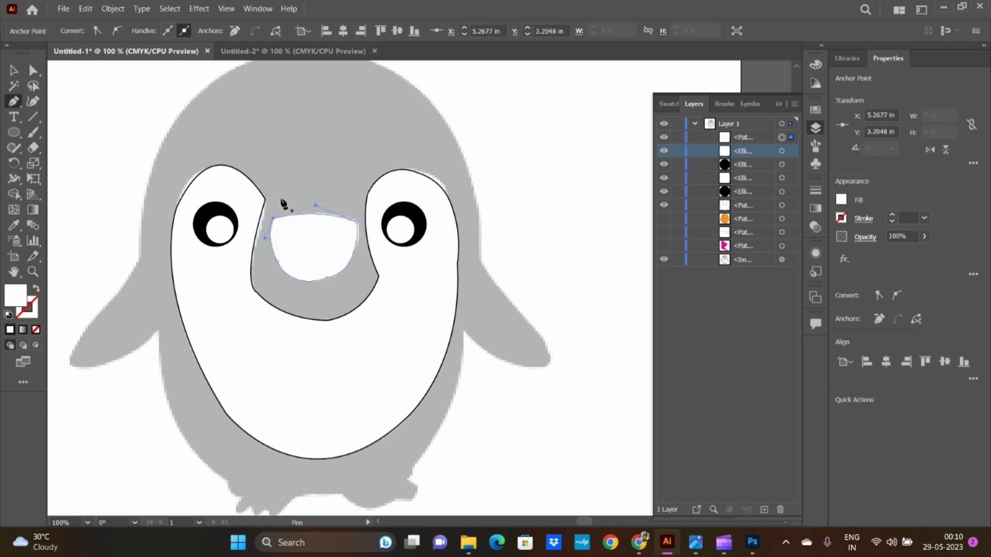
pyautogui.click(14, 69)
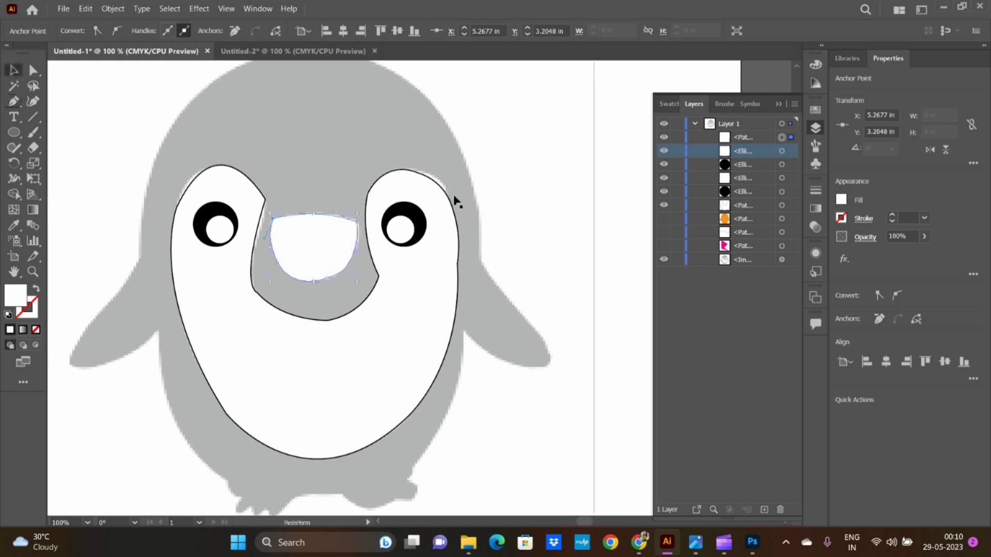
pyautogui.click(664, 218)
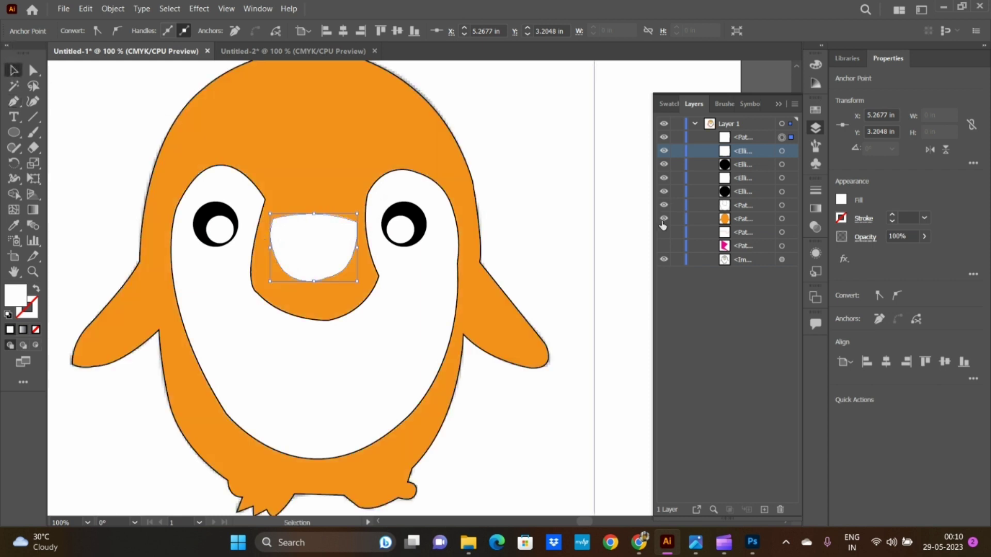
# Step: Fill the beak with the crimson swatch after trying red and red-orange
pyautogui.click(841, 200)
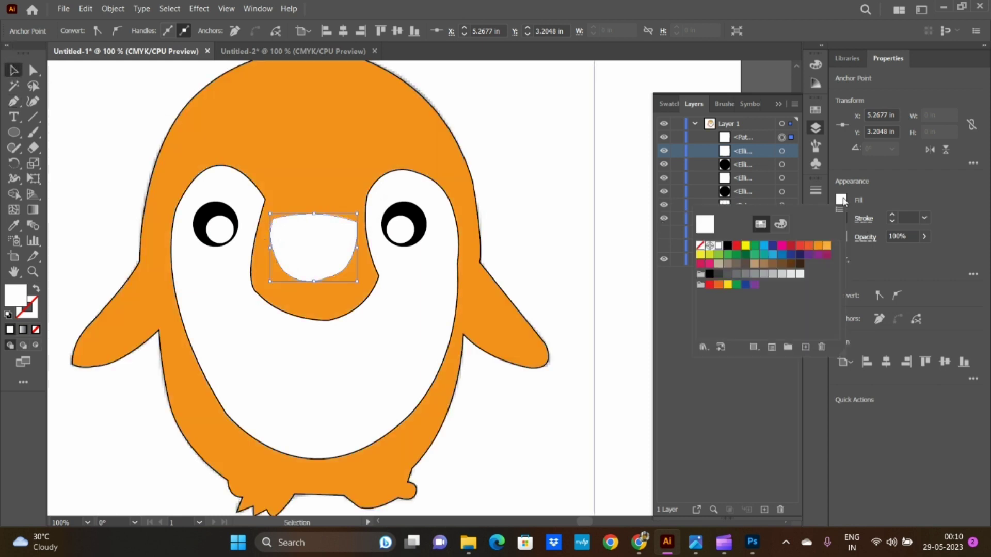
pyautogui.click(790, 247)
pyautogui.click(799, 247)
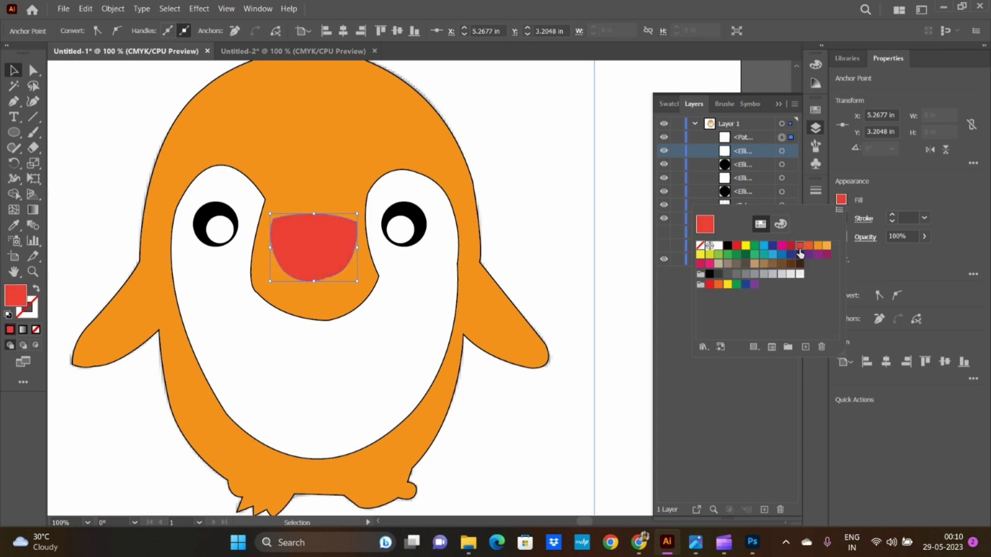
pyautogui.click(791, 246)
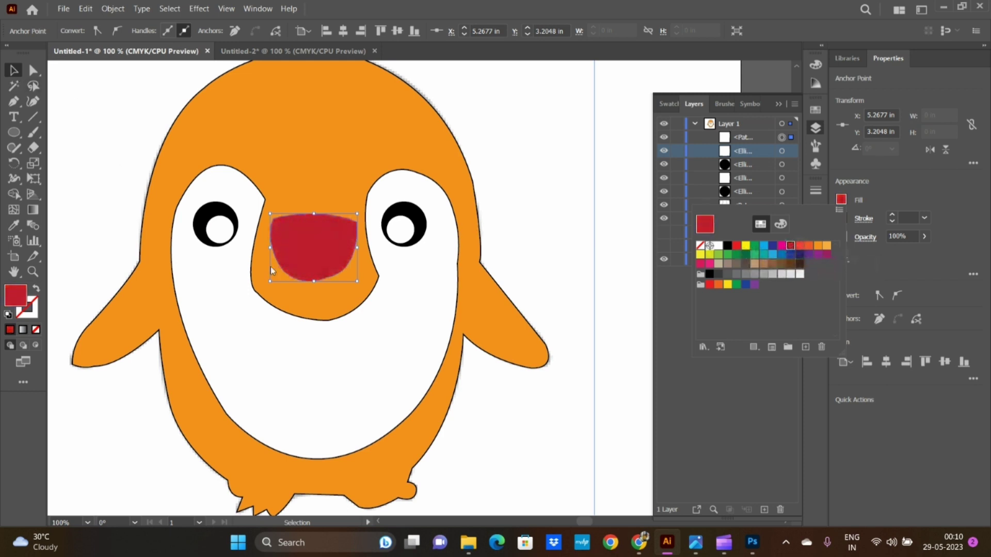
pyautogui.press('Escape')
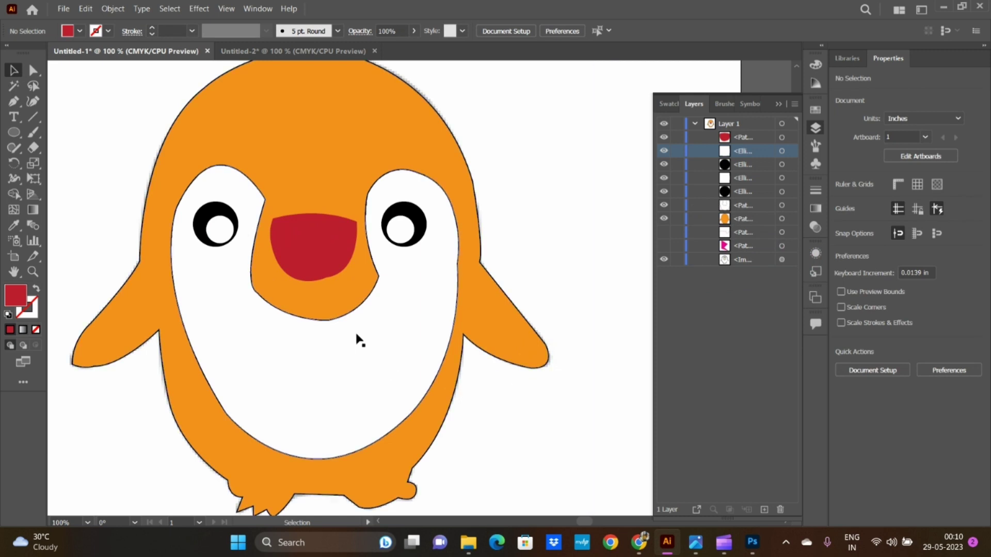
# Step: Add a Curvature-tool point to the white belly outline beside the beak's upper left
pyautogui.scroll(-1, 356, 335)
pyautogui.scroll(-2, 356, 333)
pyautogui.scroll(2, 359, 332)
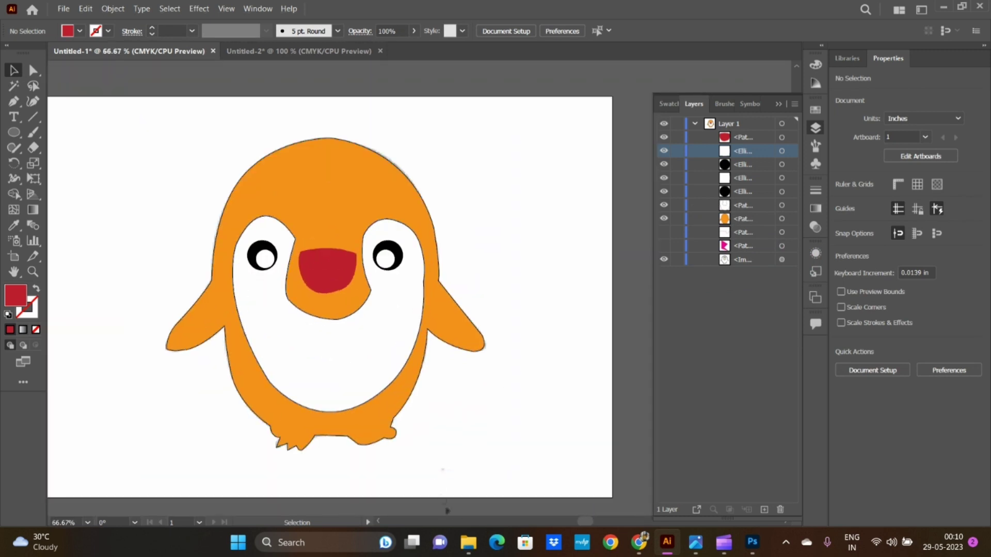
pyautogui.moveTo(585, 525); pyautogui.dragTo(591, 527)
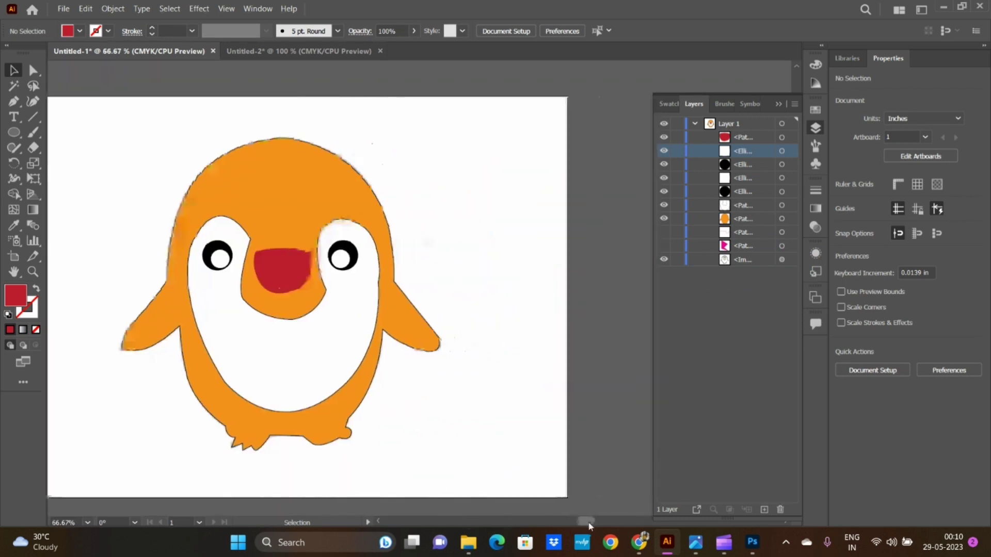
pyautogui.scroll(-1, 531, 416)
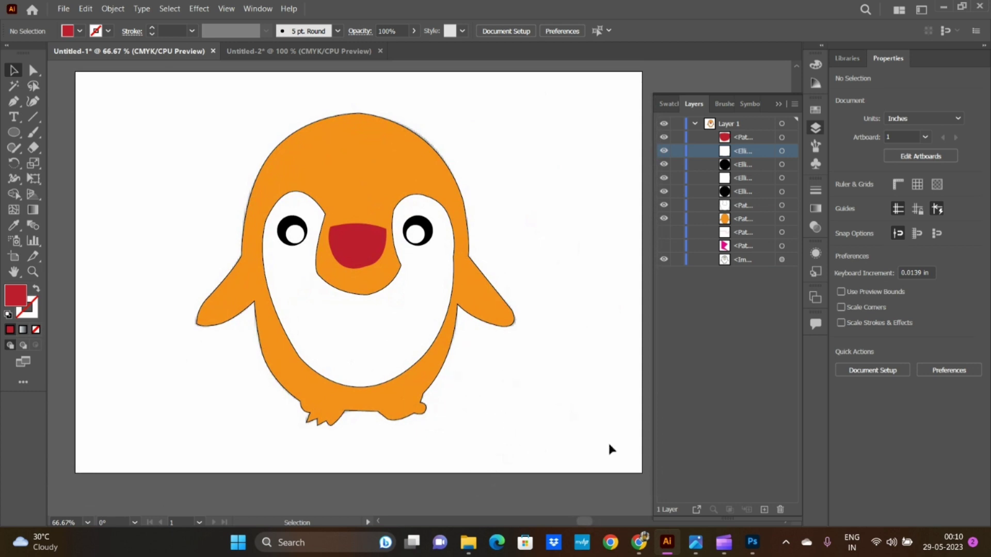
pyautogui.scroll(1, 608, 441)
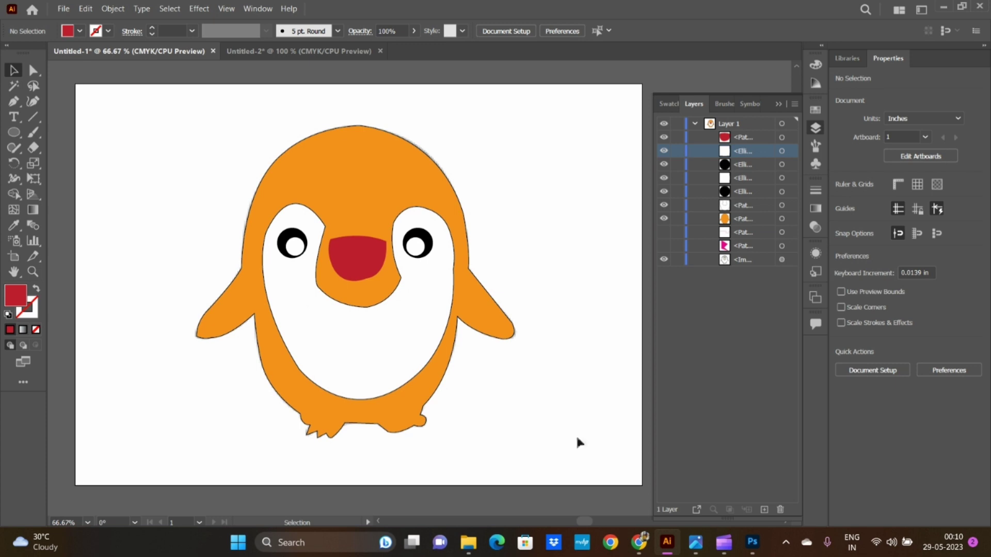
pyautogui.click(369, 312)
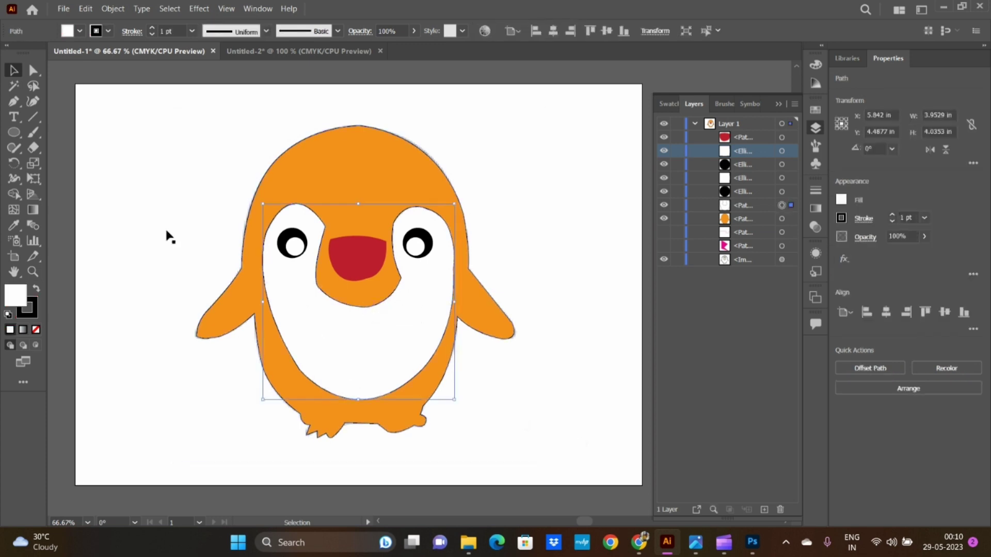
pyautogui.click(31, 106)
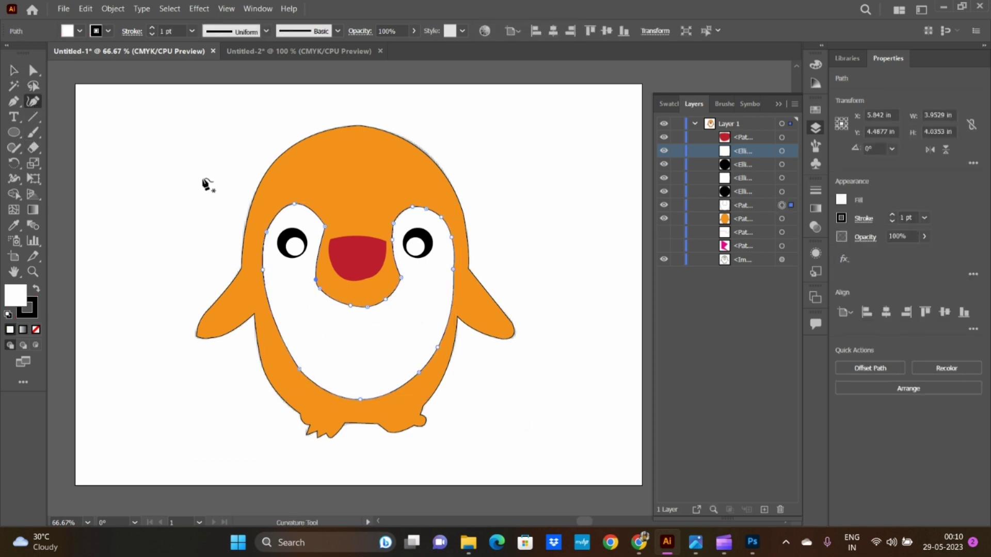
pyautogui.click(323, 233)
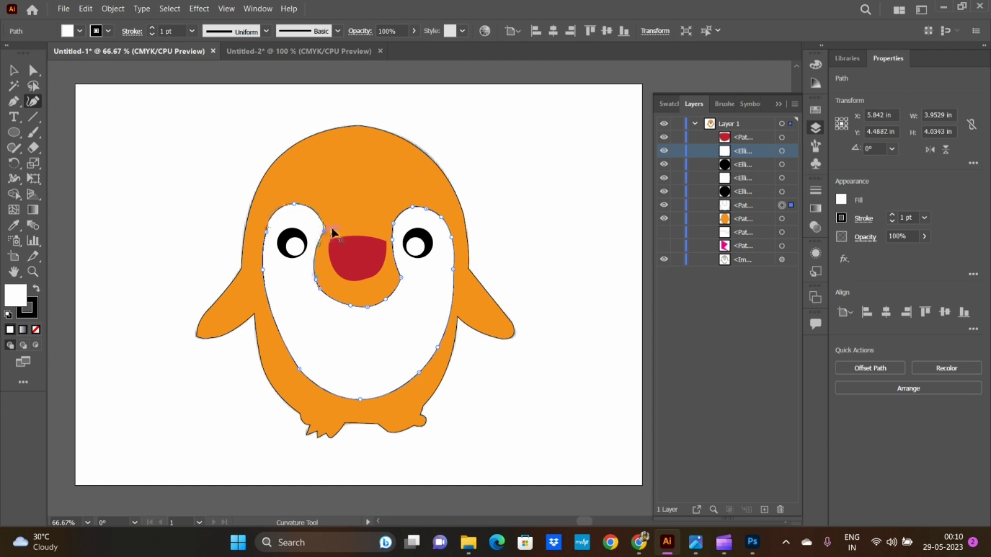
pyautogui.click(17, 71)
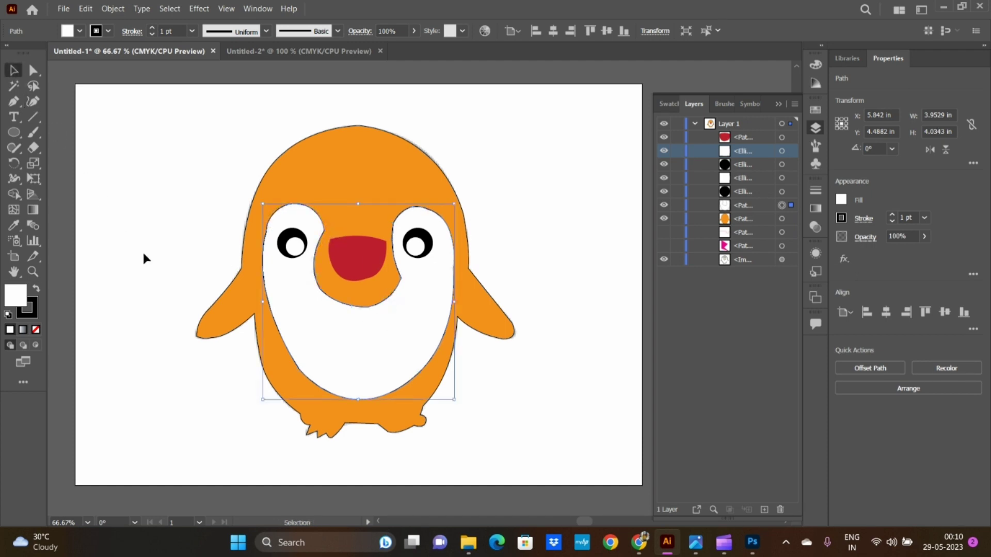
pyautogui.click(637, 350)
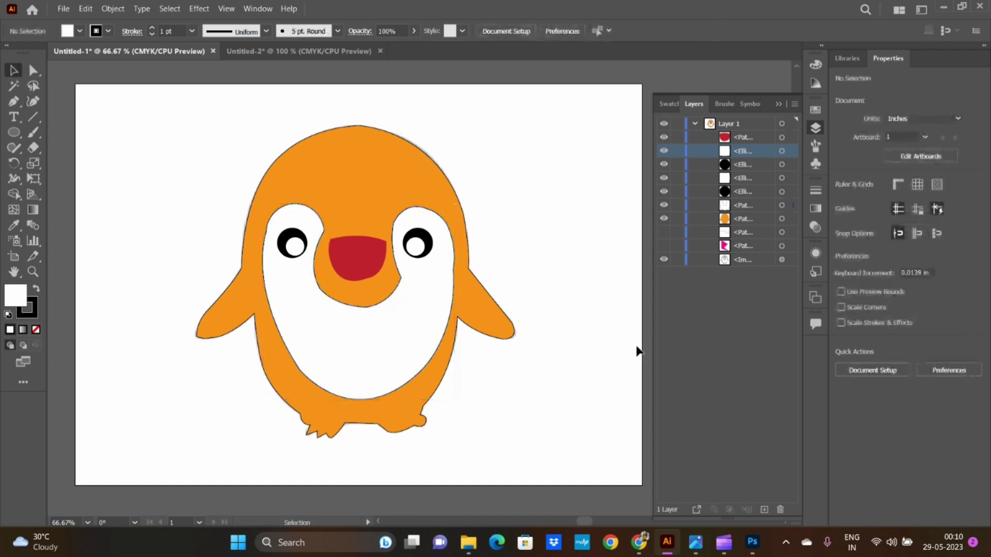